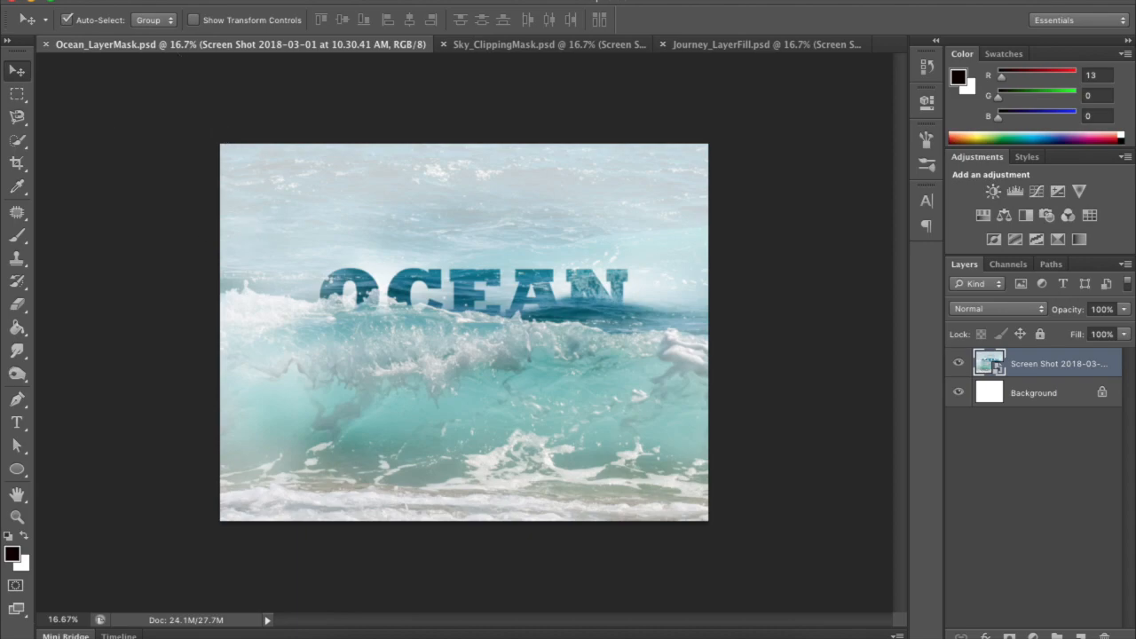
# Step: Create a new document 11 inches wide and 8.5 inches high, starting from the U.S. Paper preset at 300 pixels/inch with a white background
pyautogui.click(133, 1)
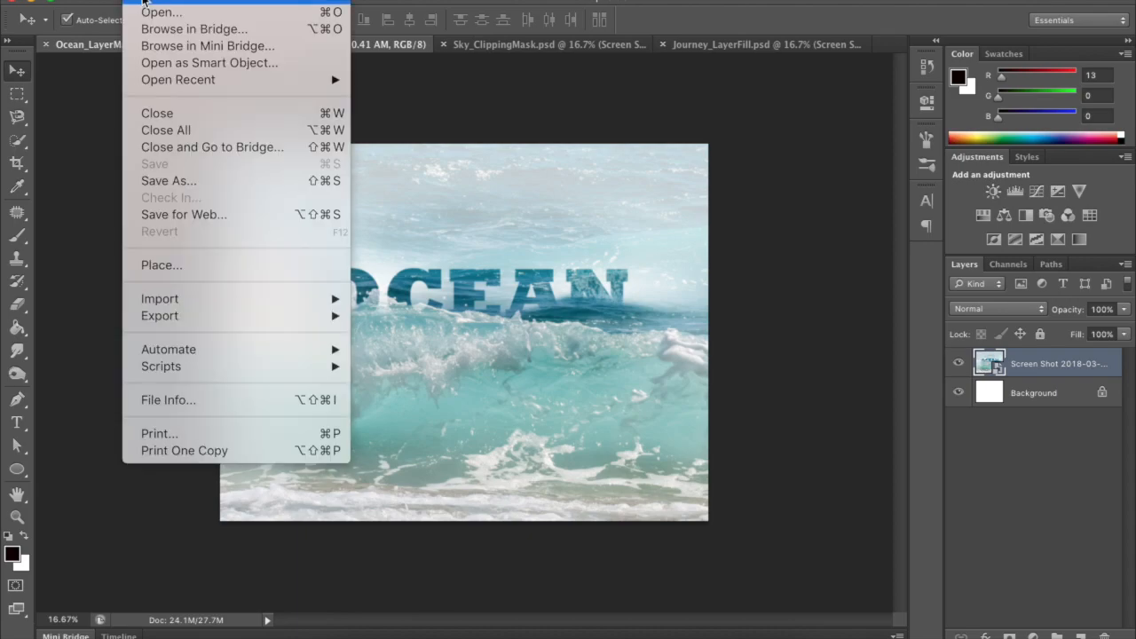
pyautogui.click(143, 3)
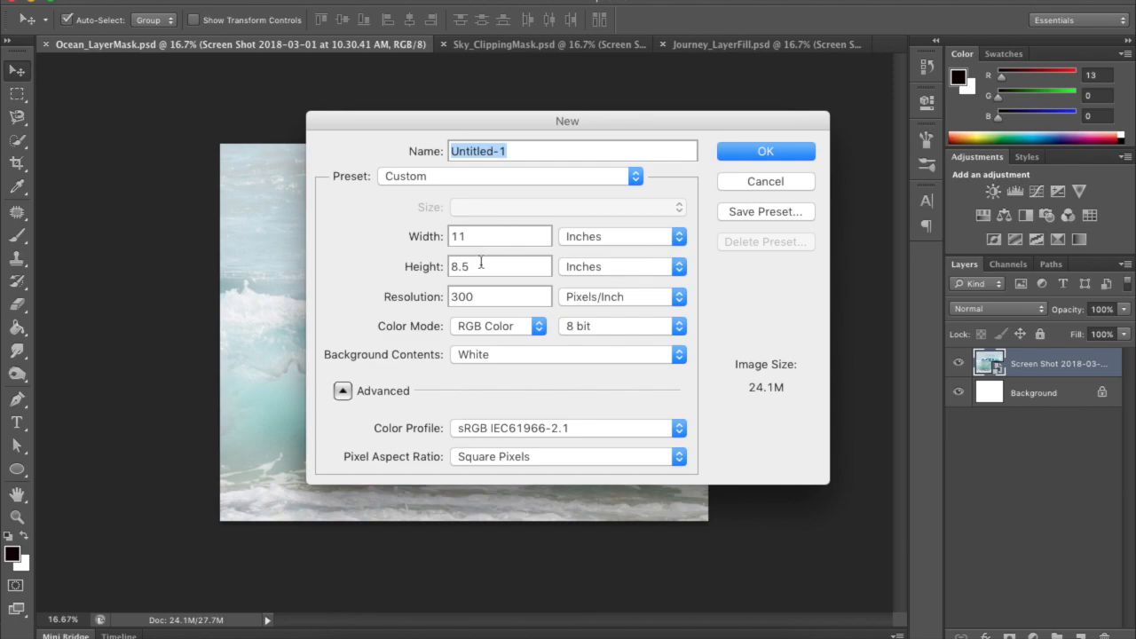
pyautogui.click(520, 175)
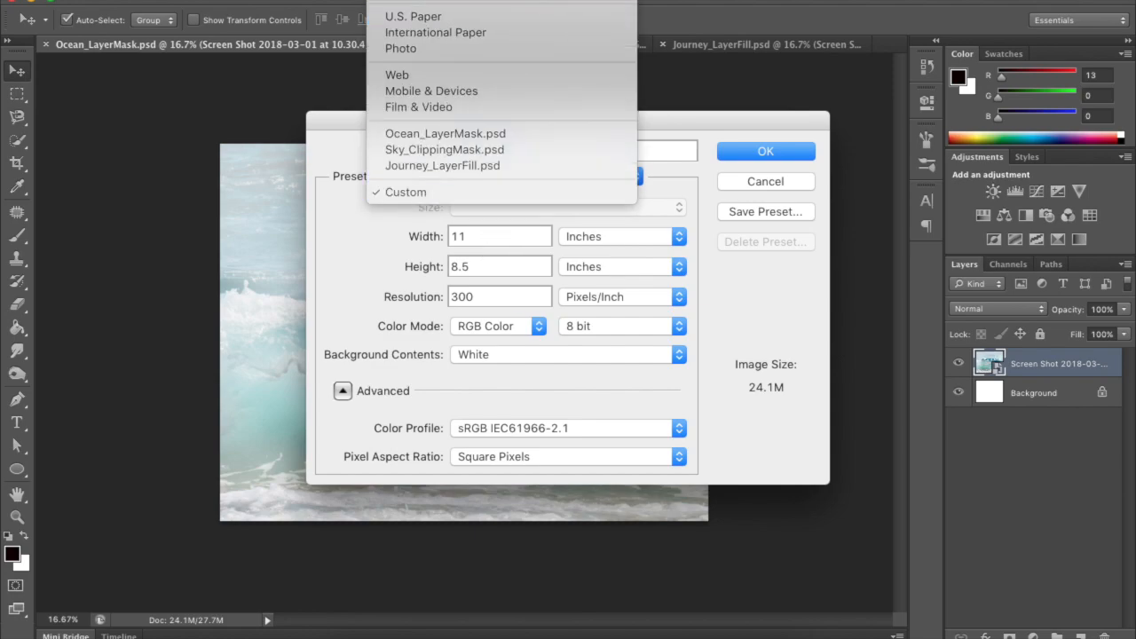
pyautogui.click(517, 21)
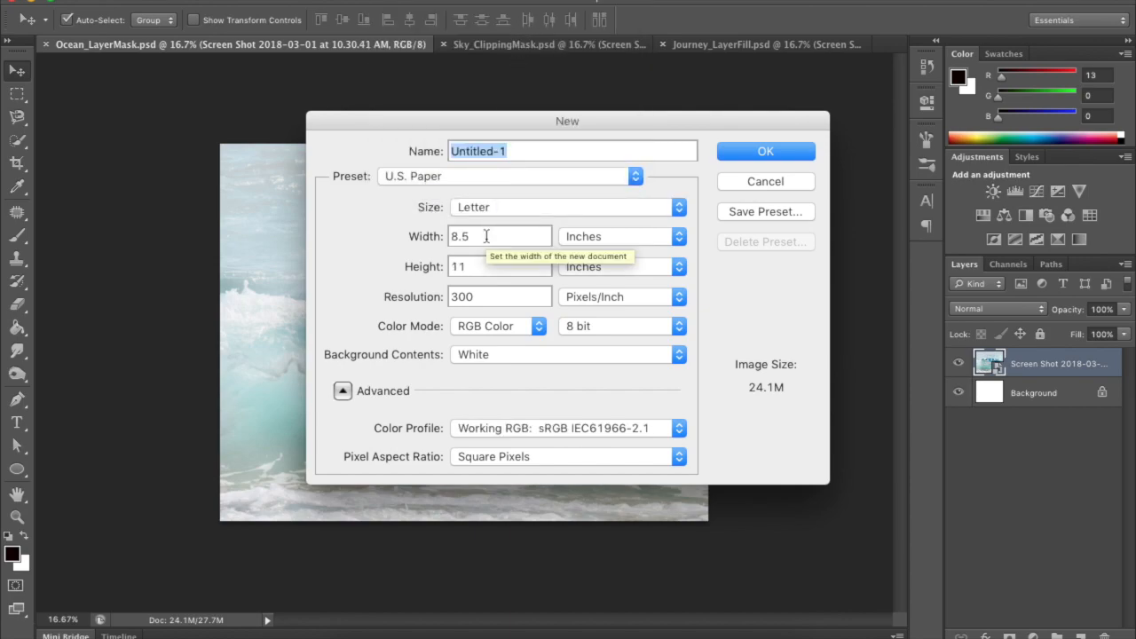
pyautogui.doubleClick(486, 236)
pyautogui.write('11')
pyautogui.press('Tab')
pyautogui.write('8.5')
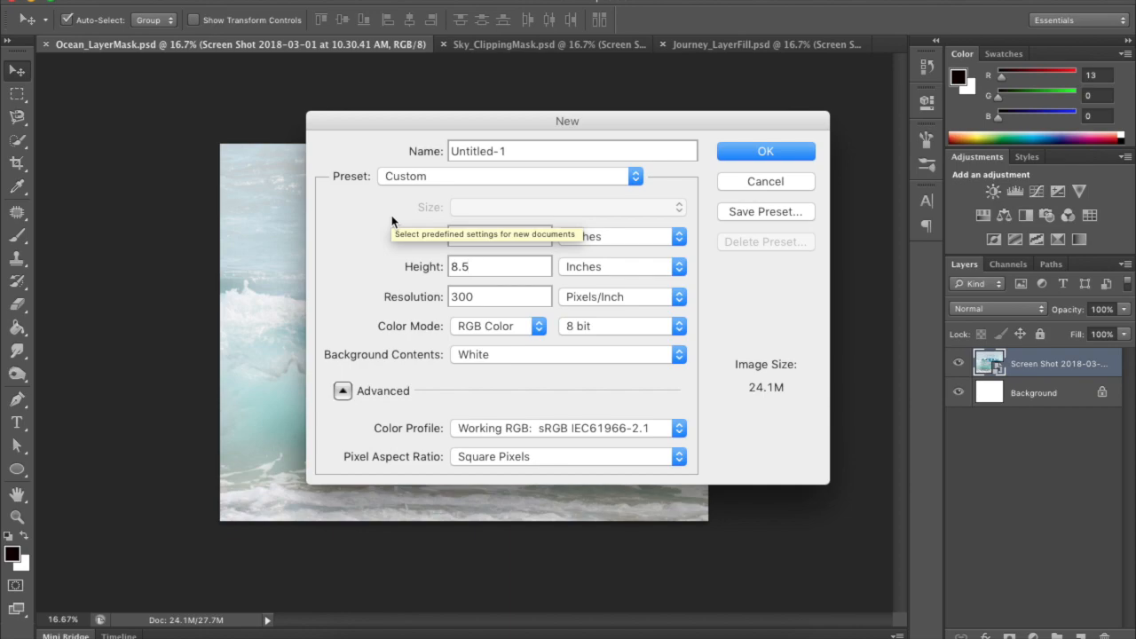
pyautogui.click(799, 157)
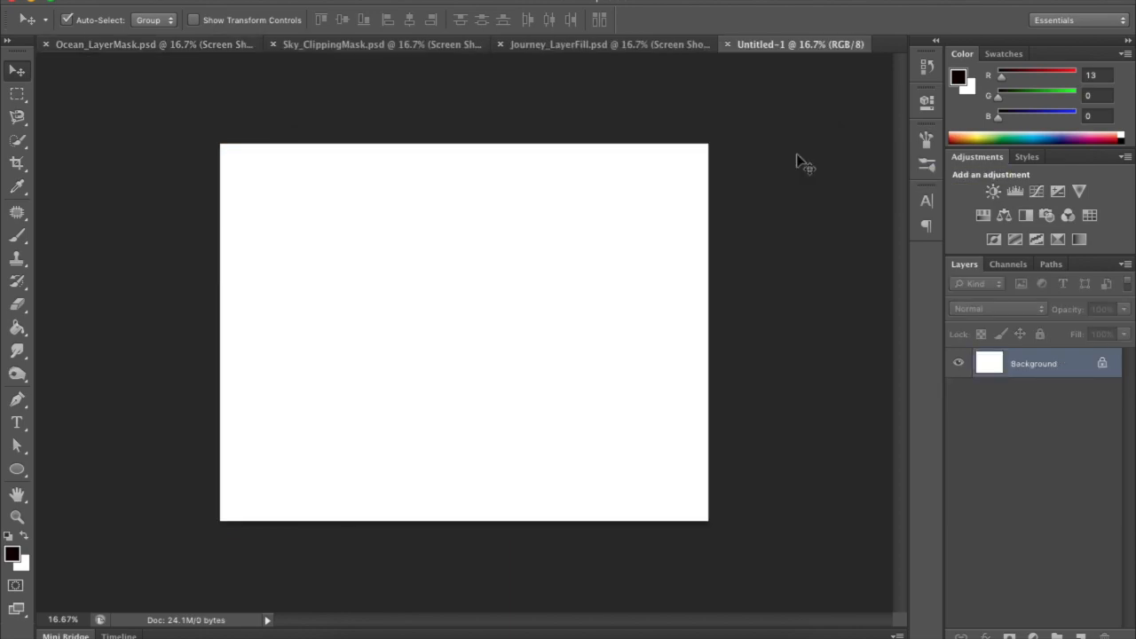
# Step: Add the horizontal text OCEAN to the canvas in bright red (#f61010), using Rockwell Extra Bold at 149.77 pt
pyautogui.click(20, 424)
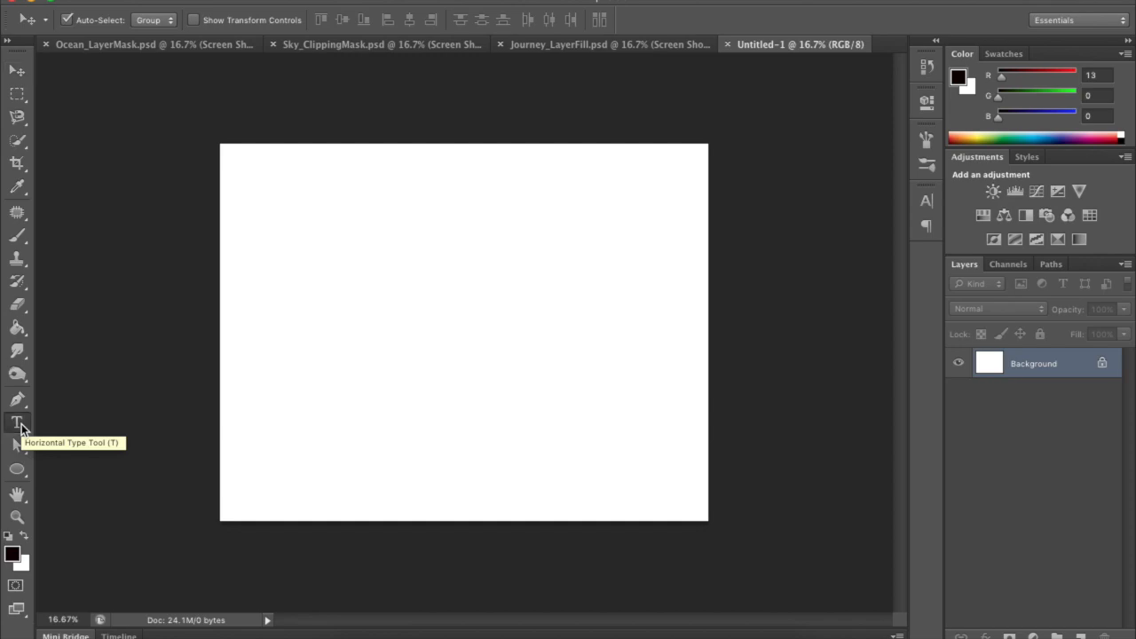
pyautogui.click(20, 424)
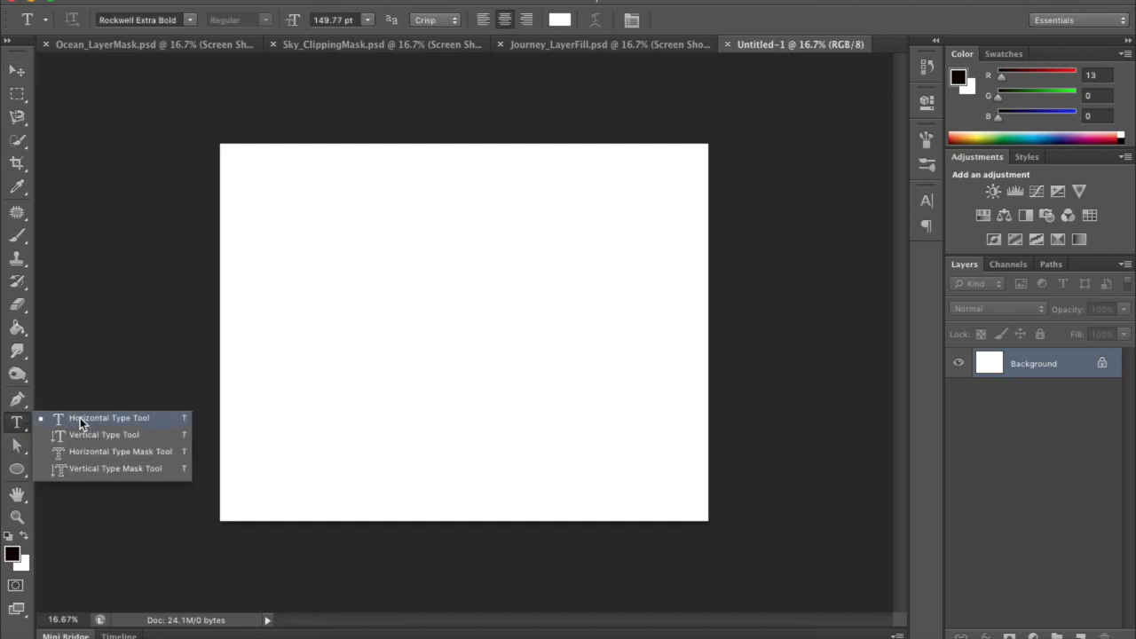
pyautogui.click(93, 416)
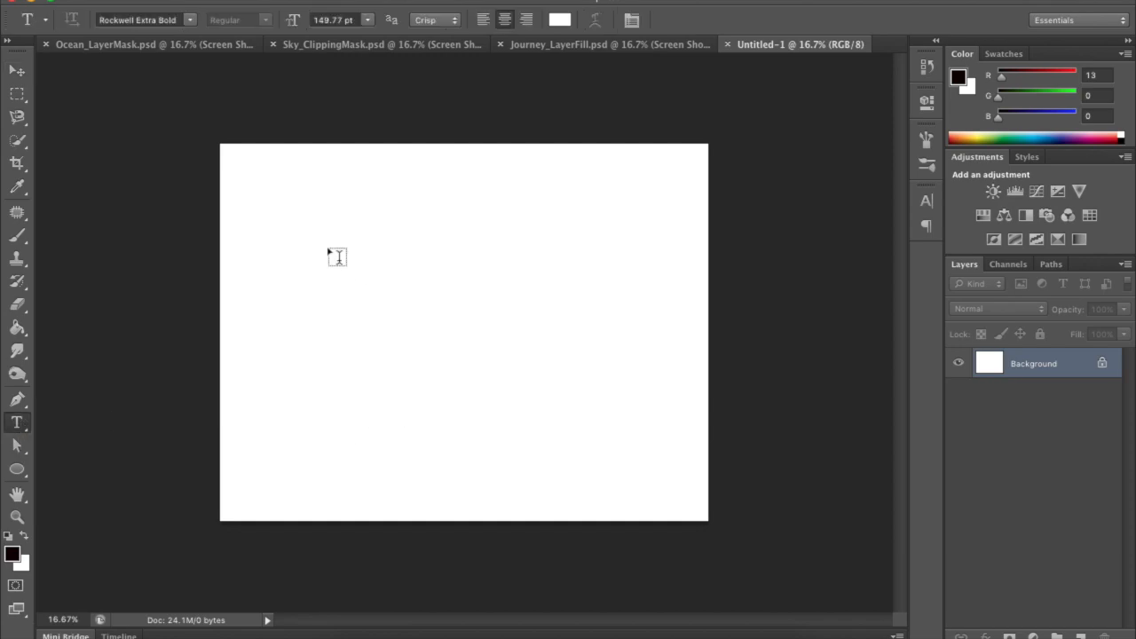
pyautogui.click(558, 19)
pyautogui.click(677, 103)
pyautogui.click(881, 83)
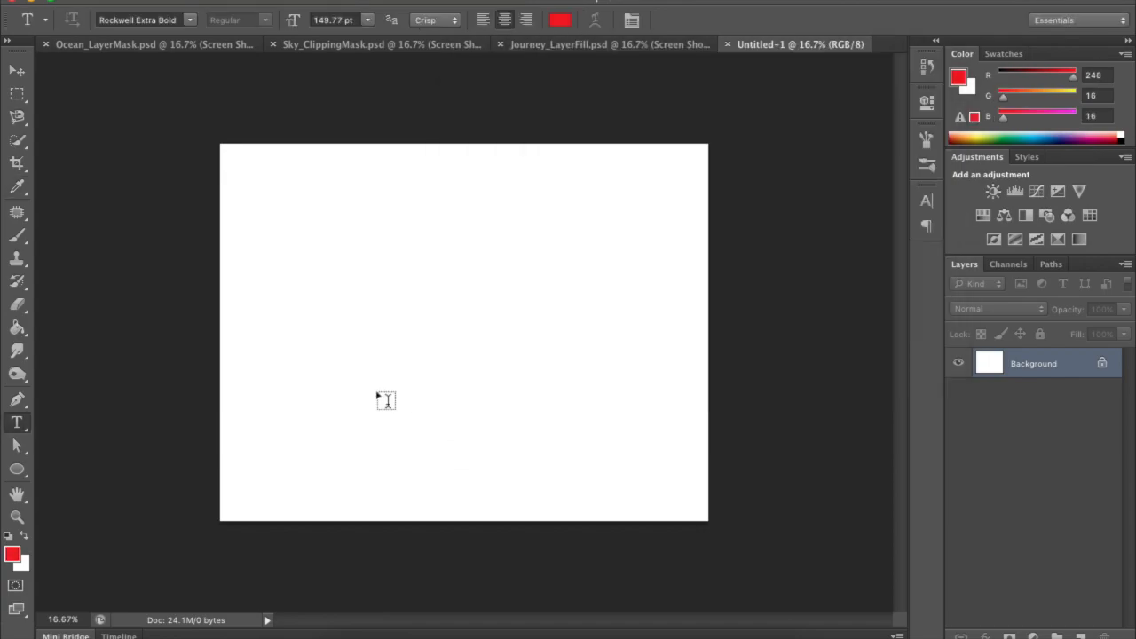
pyautogui.click(338, 304)
pyautogui.write('O')
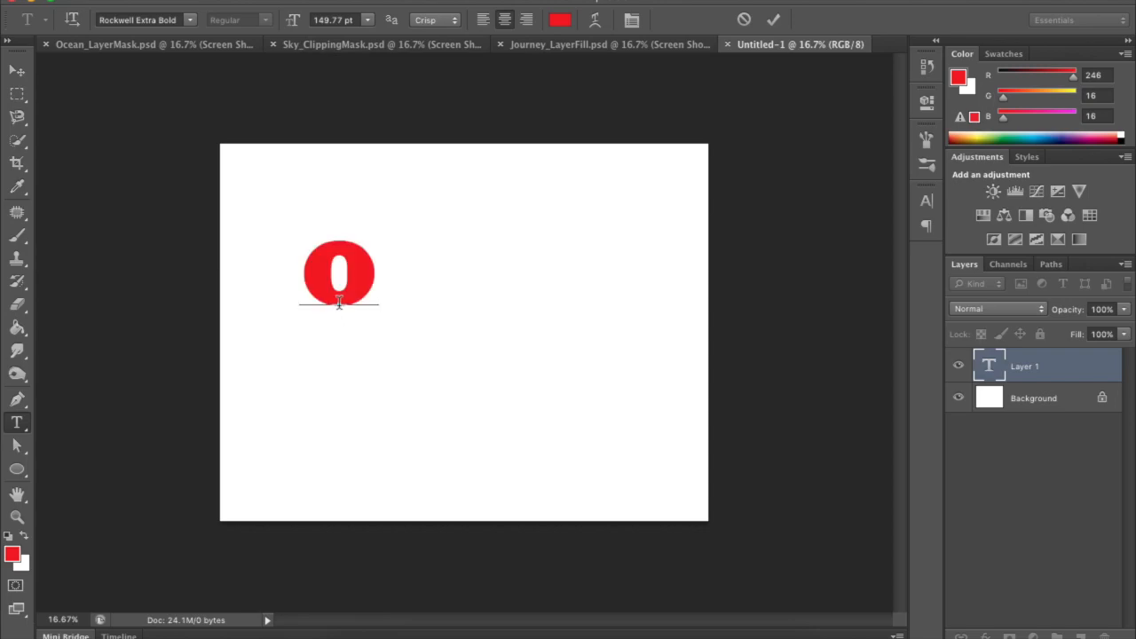
pyautogui.write('CEAN')
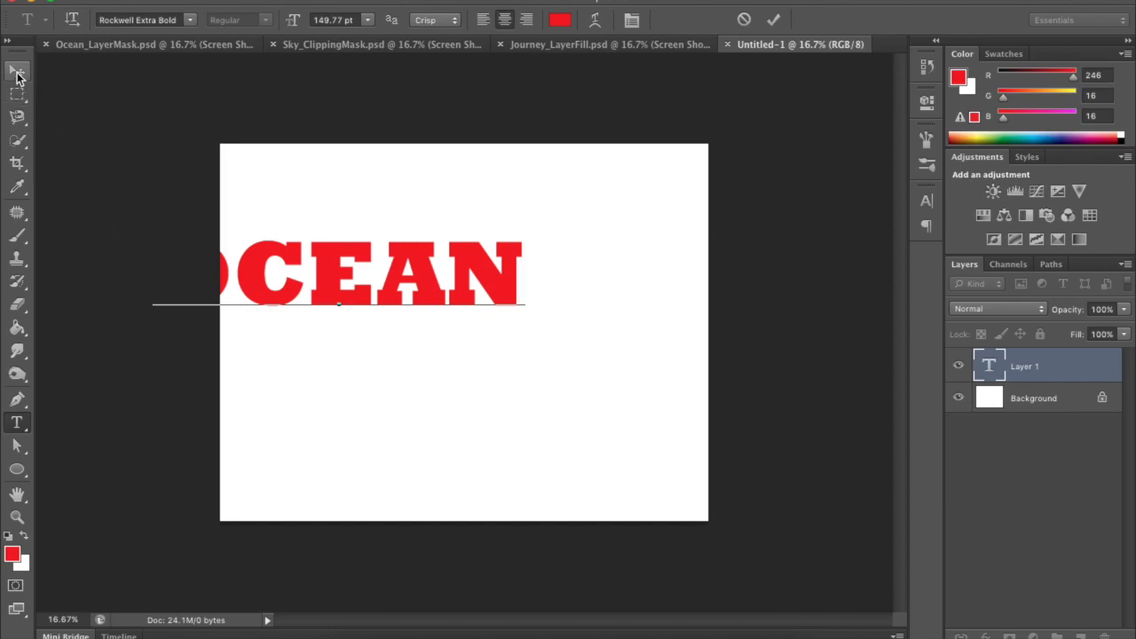
# Step: Move the OCEAN text so it sits horizontally centred, slightly above the middle of the canvas
pyautogui.click(16, 70)
pyautogui.moveTo(399, 264); pyautogui.dragTo(538, 313)
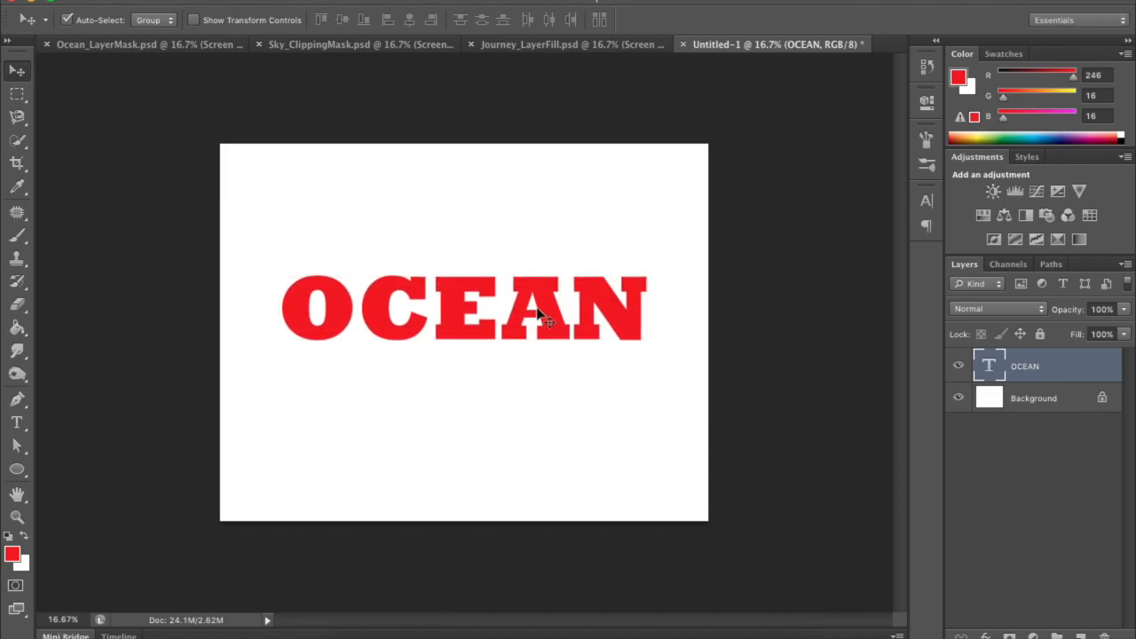
pyautogui.moveTo(430, 313)
pyautogui.mouseDown()
pyautogui.moveTo(449, 327)
pyautogui.moveTo(423, 311)
pyautogui.mouseUp()
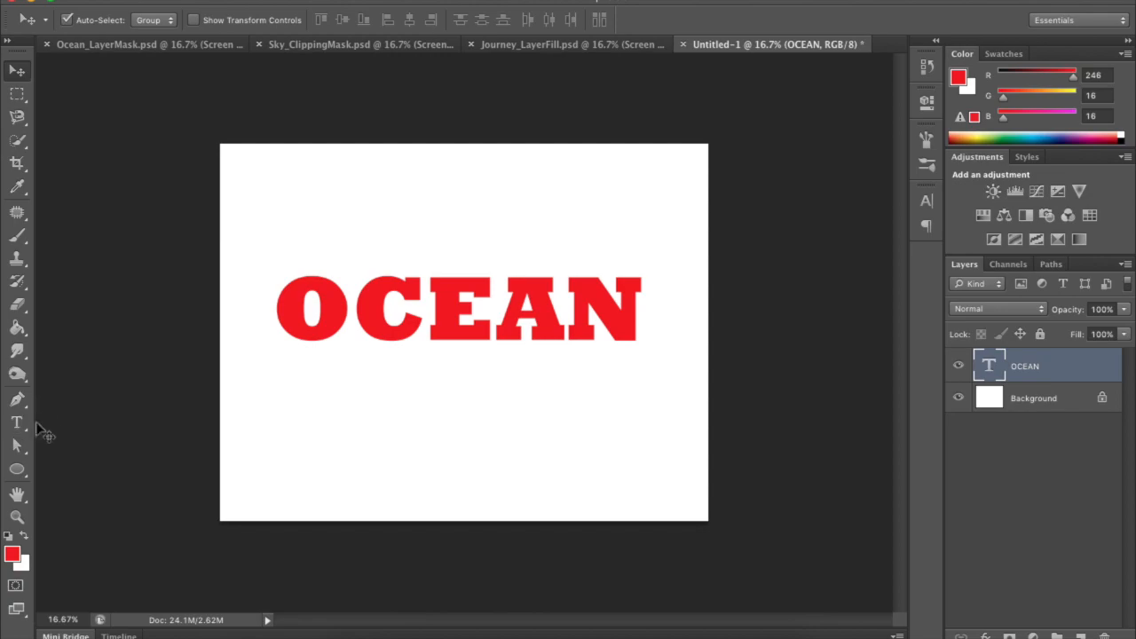
# Step: Recolor all the letters of the OCEAN text to turquoise and commit the text edit
pyautogui.click(17, 423)
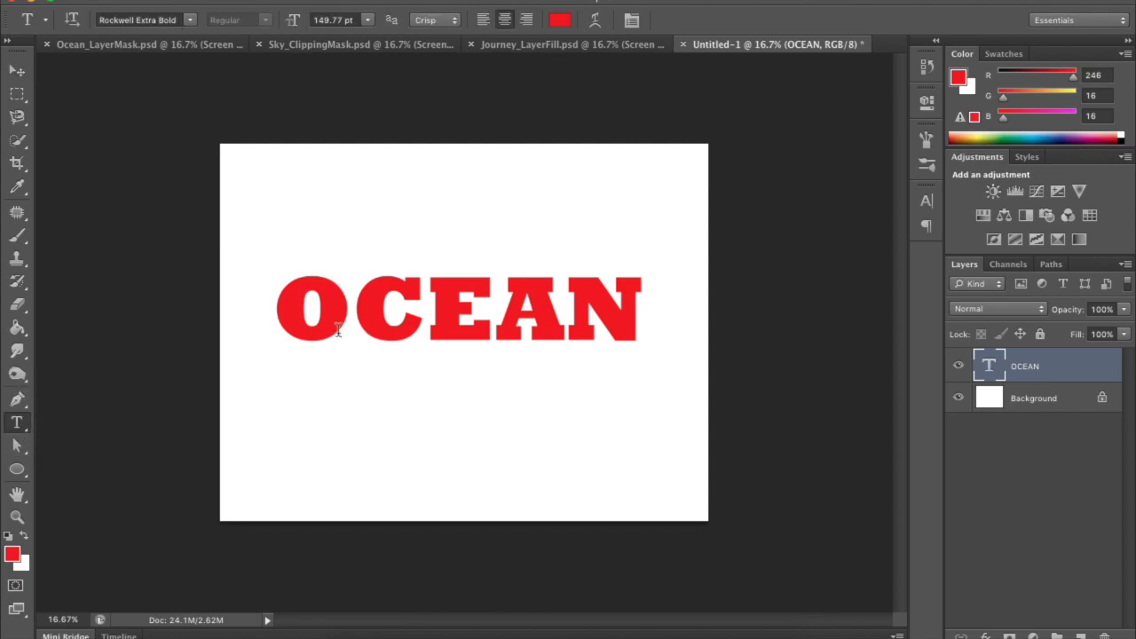
pyautogui.moveTo(280, 312); pyautogui.dragTo(632, 330)
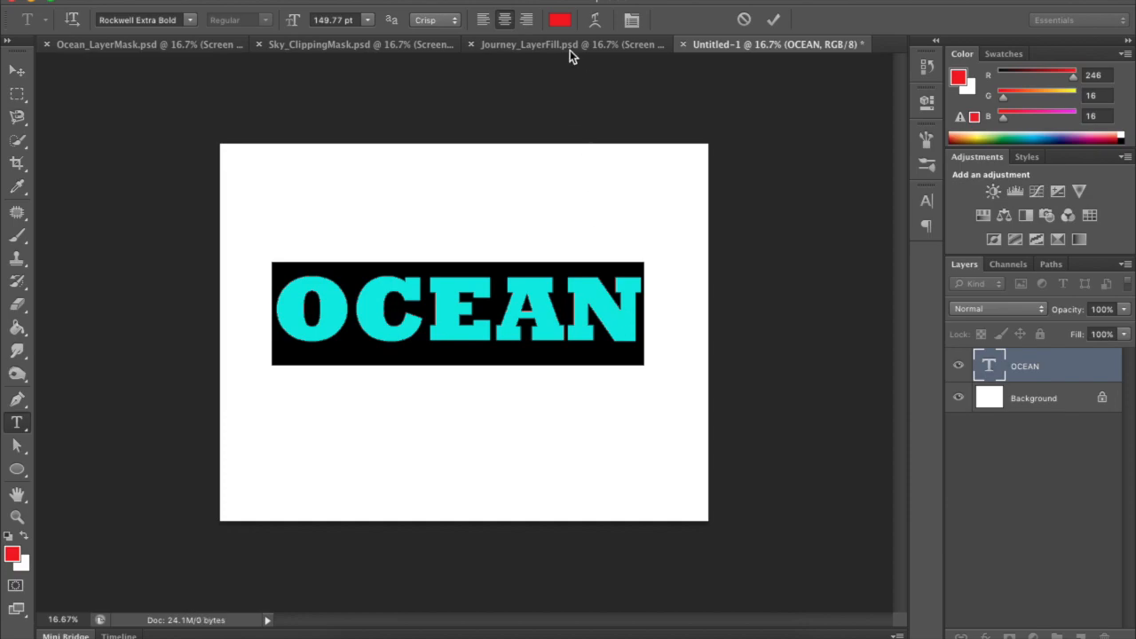
pyautogui.click(561, 20)
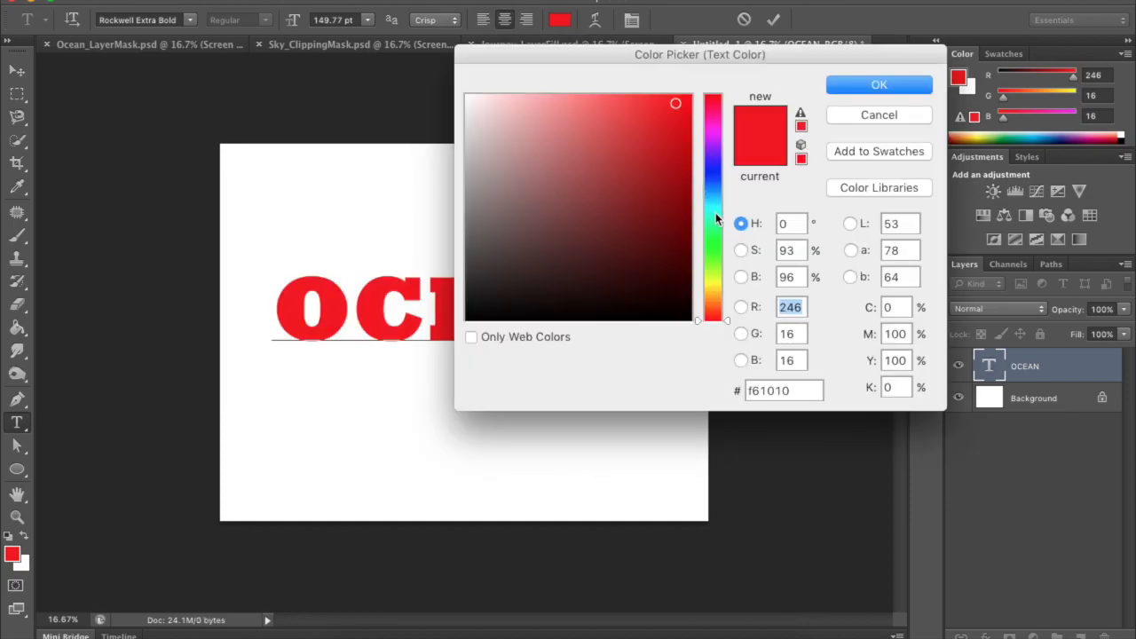
pyautogui.click(714, 213)
pyautogui.click(654, 127)
pyautogui.click(888, 84)
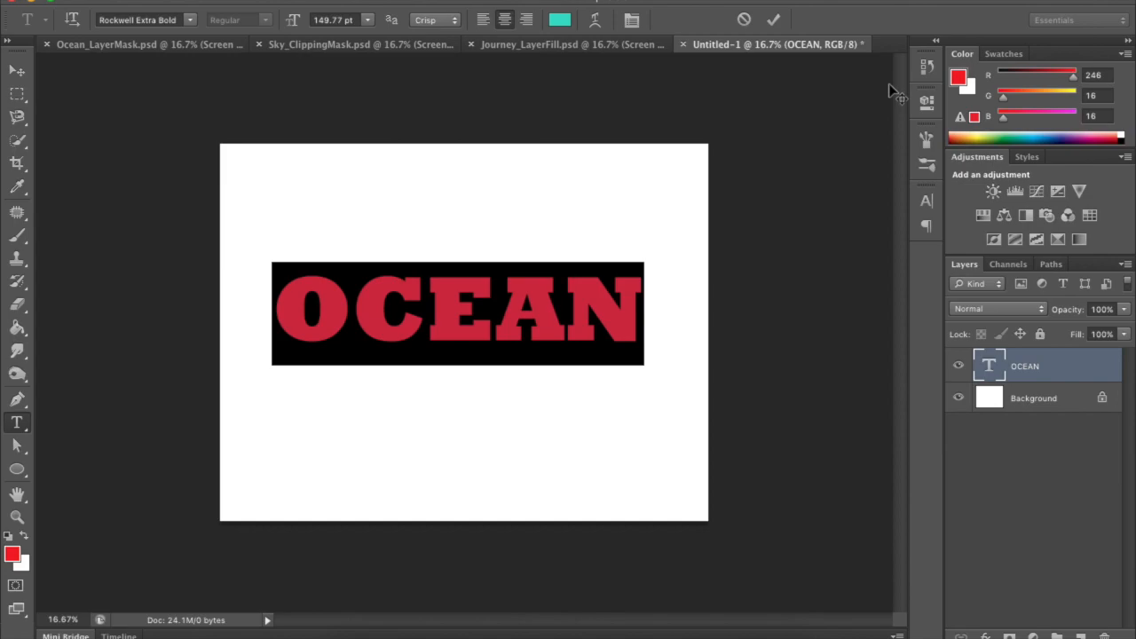
pyautogui.click(774, 21)
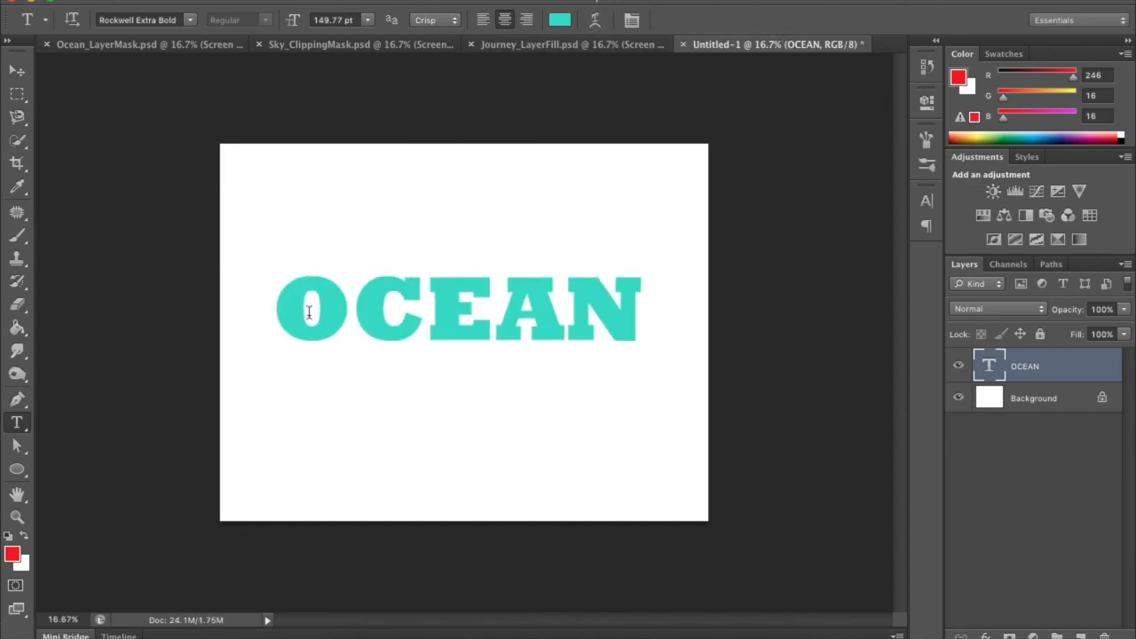
# Step: Select the whole word OCEAN and try the Phosphate font in its Inline style
pyautogui.moveTo(284, 314); pyautogui.dragTo(621, 304)
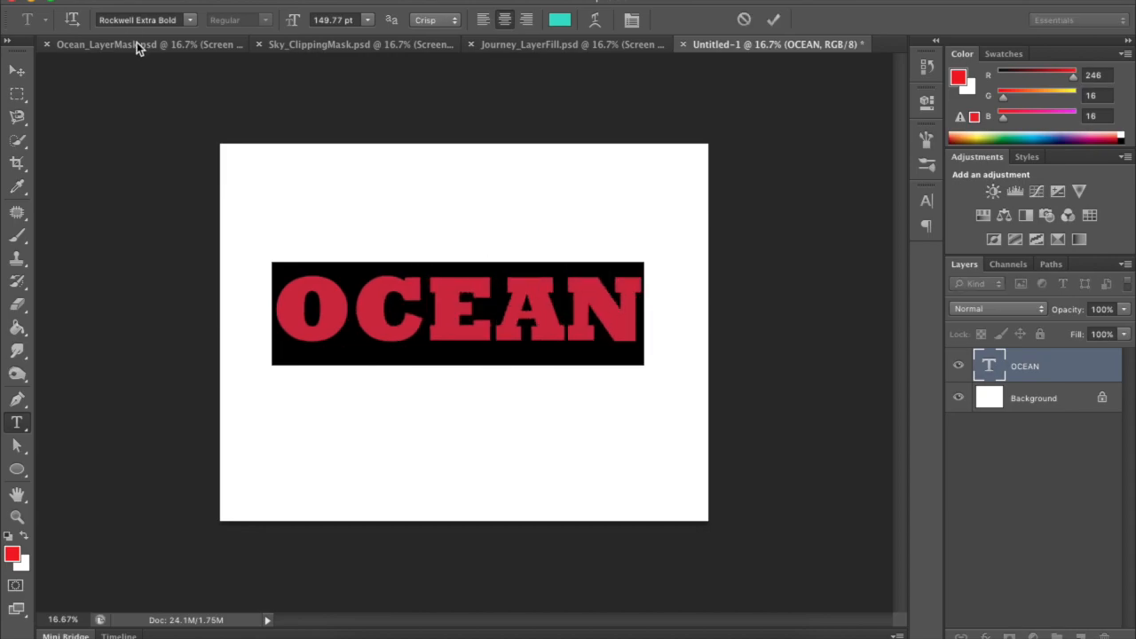
pyautogui.click(188, 21)
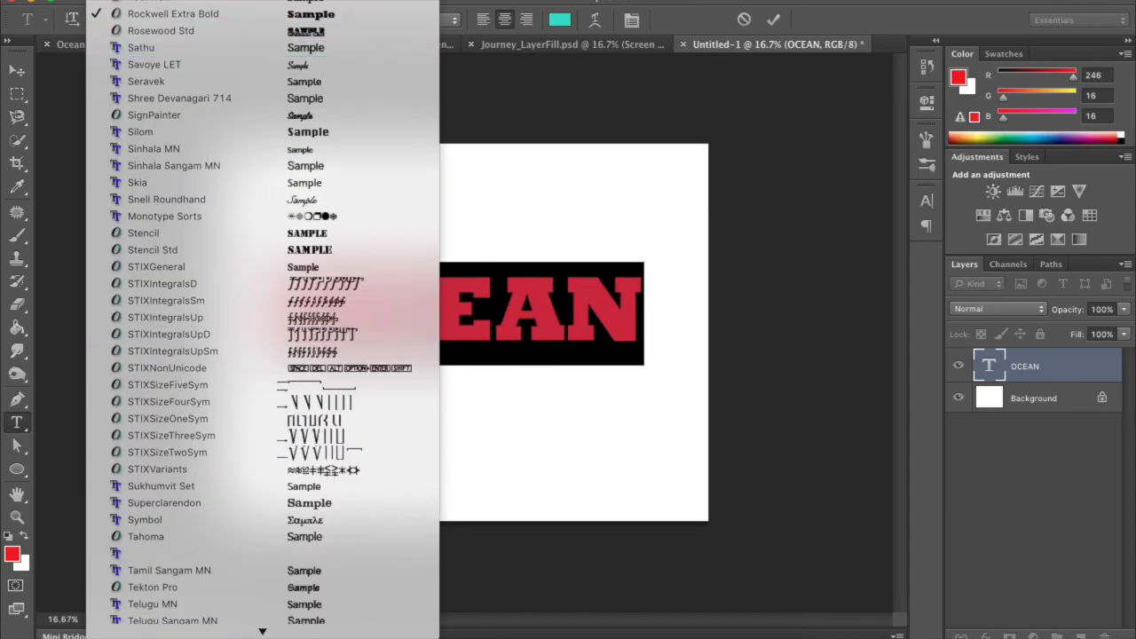
pyautogui.scroll(-3, 254, 397)
pyautogui.scroll(-2, 254, 355)
pyautogui.scroll(10, 253, 355)
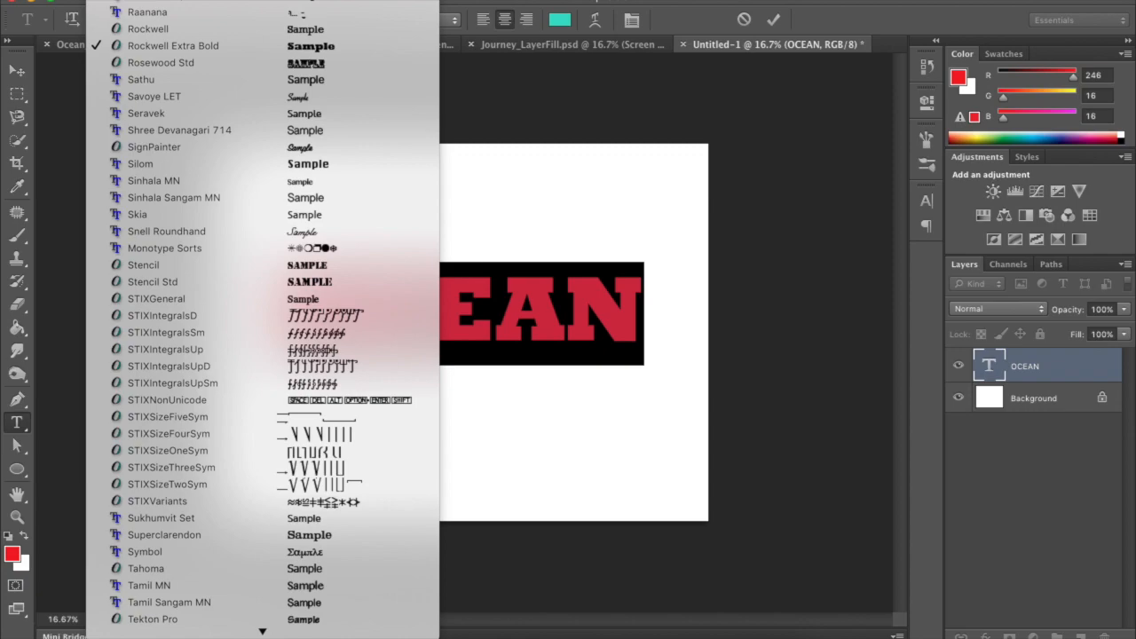
pyautogui.scroll(6, 311, 208)
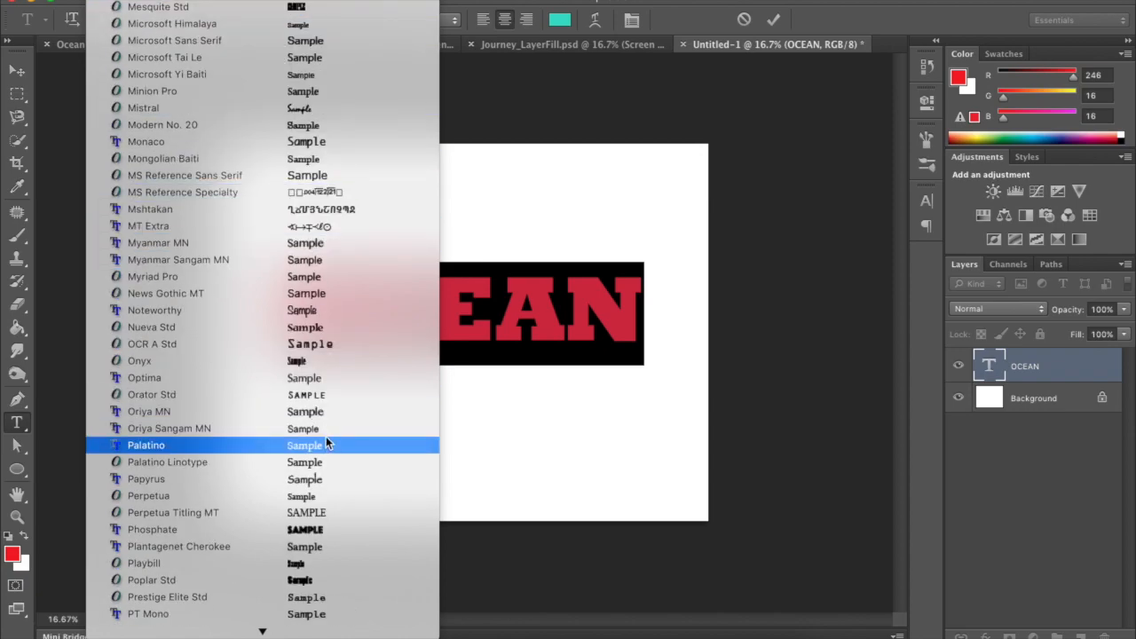
pyautogui.scroll(-1, 326, 435)
pyautogui.click(325, 497)
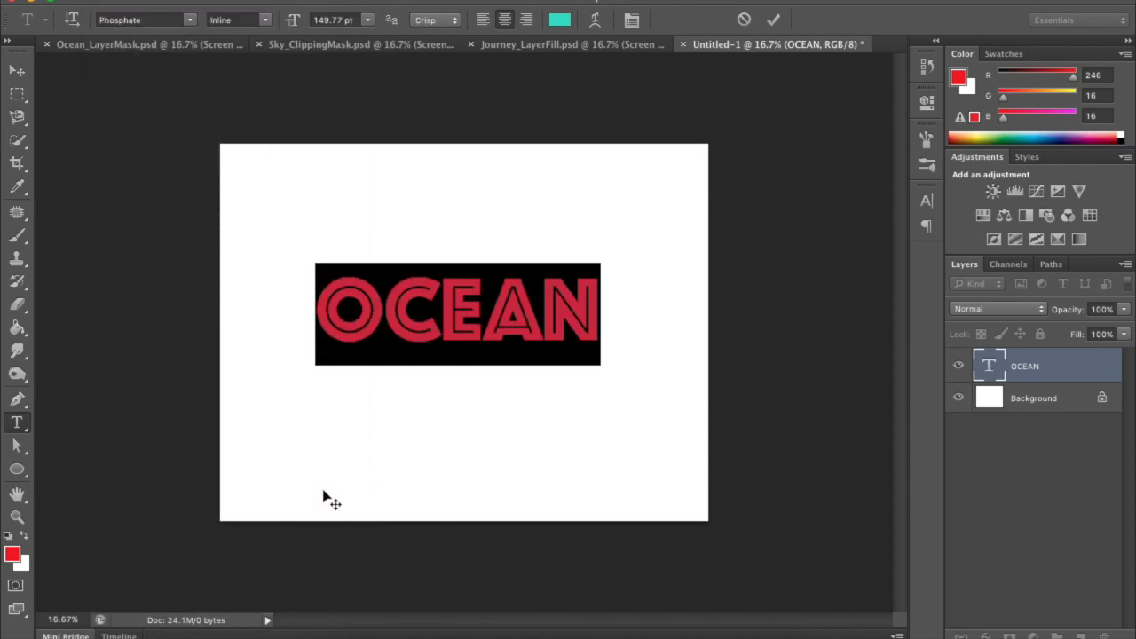
# Step: Try the Krungthep font on the selected OCEAN text
pyautogui.click(190, 22)
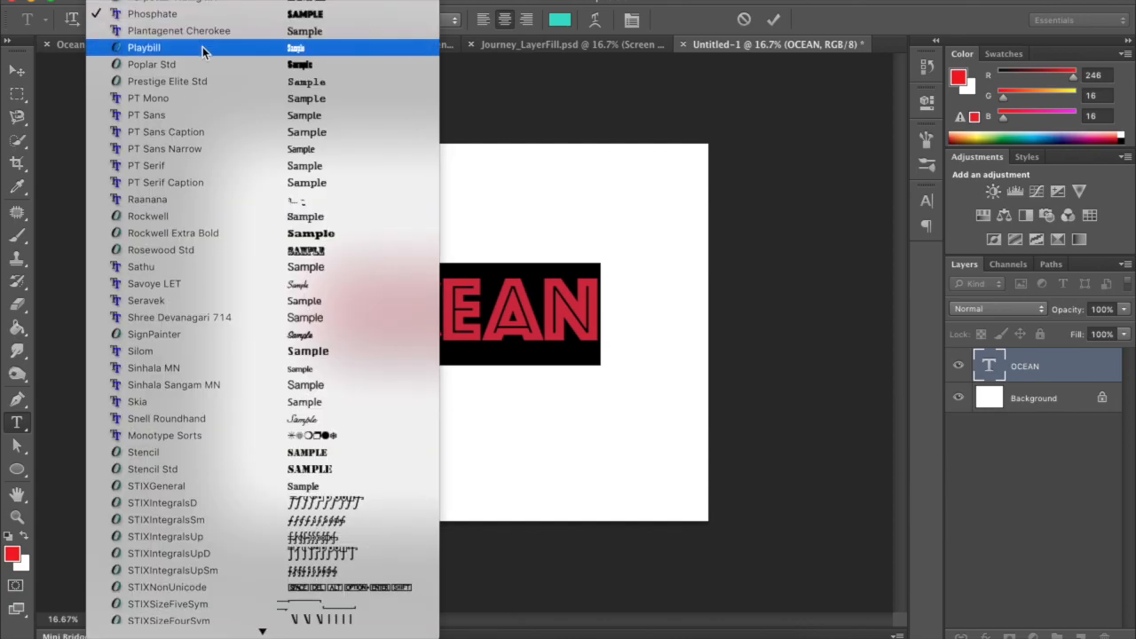
pyautogui.scroll(9, 262, 315)
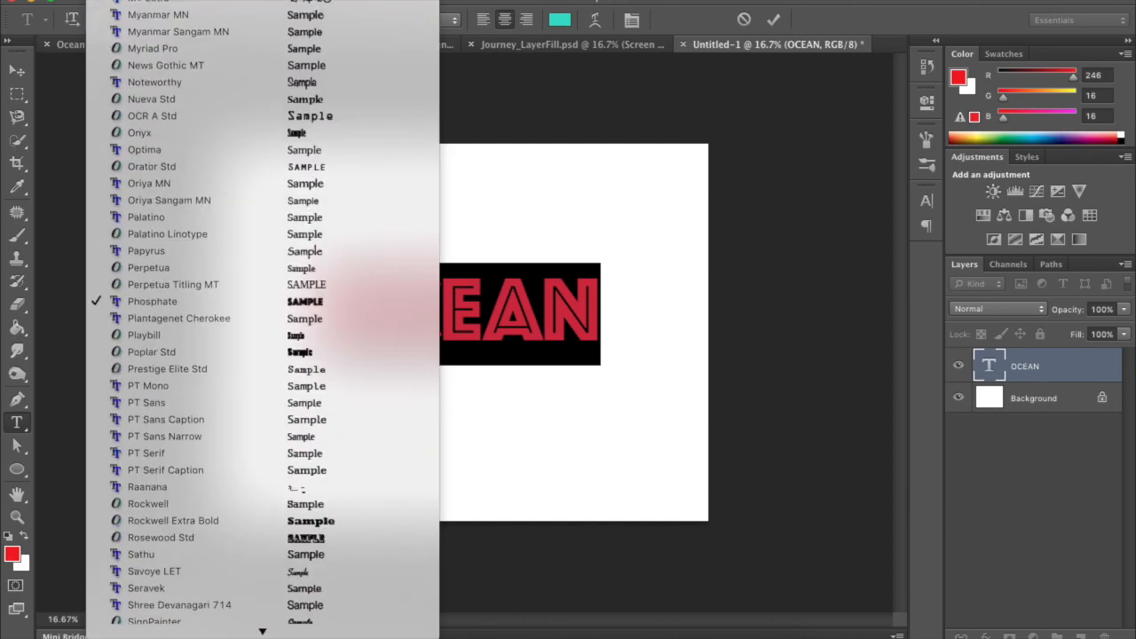
pyautogui.scroll(5, 244, 94)
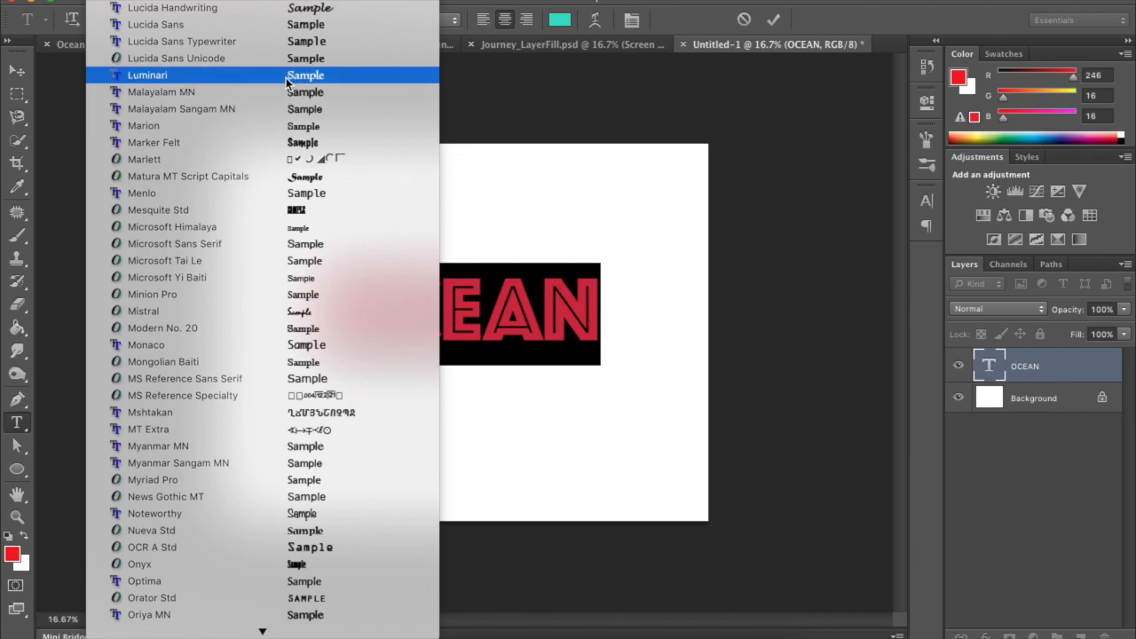
pyautogui.scroll(10, 286, 82)
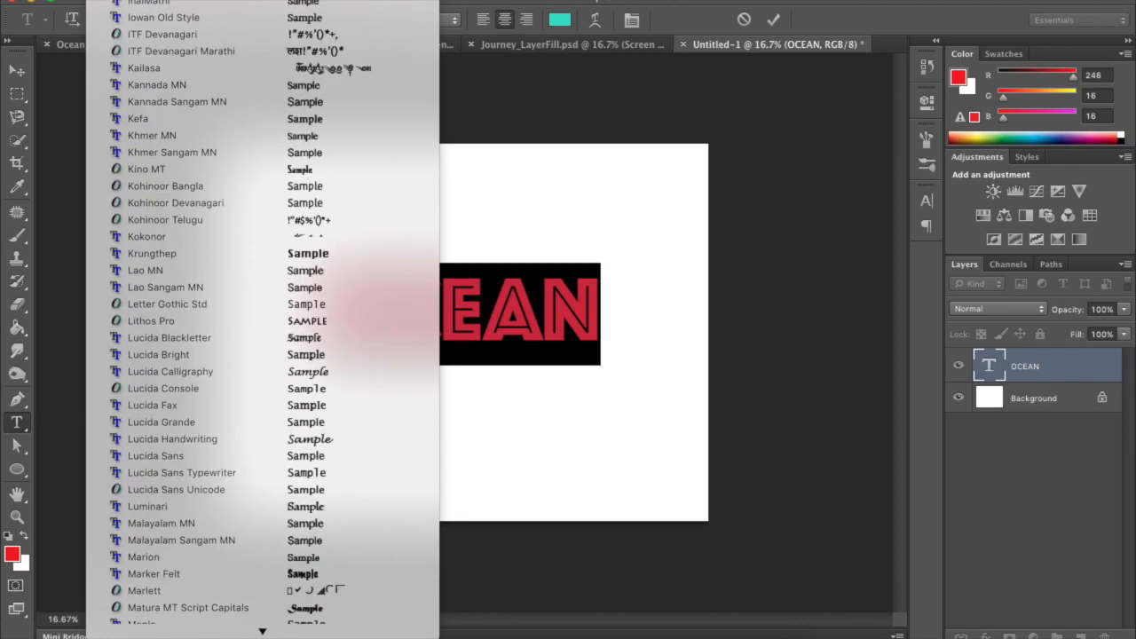
pyautogui.scroll(2, 396, 298)
pyautogui.click(393, 321)
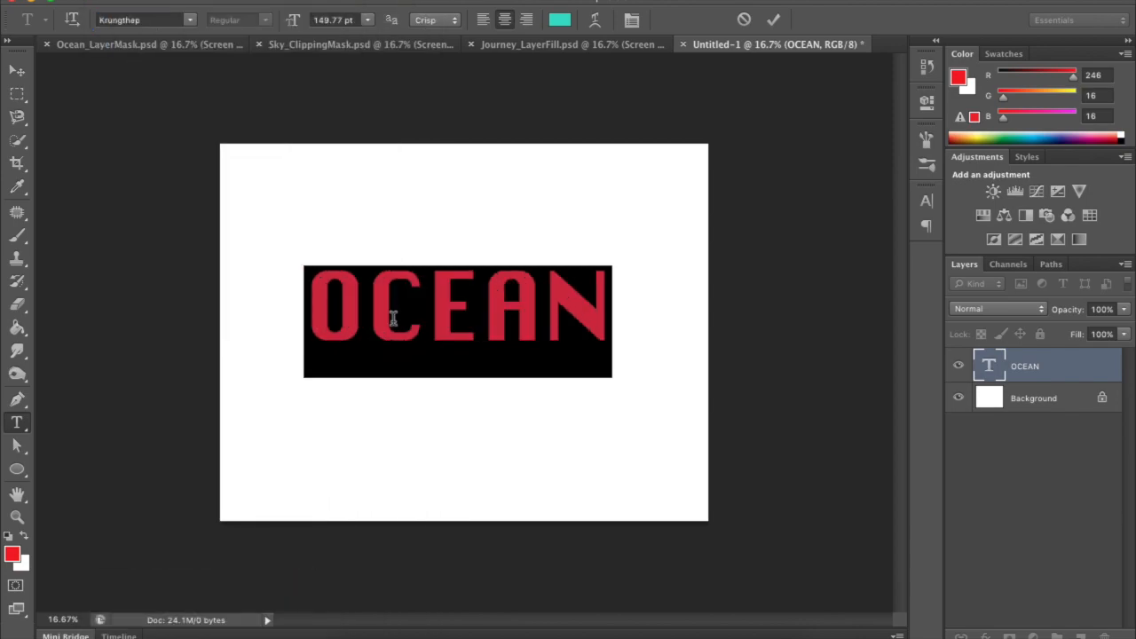
# Step: Set the selected OCEAN text to Gill Sans UltraBold and widen its tracking to 240
pyautogui.click(189, 21)
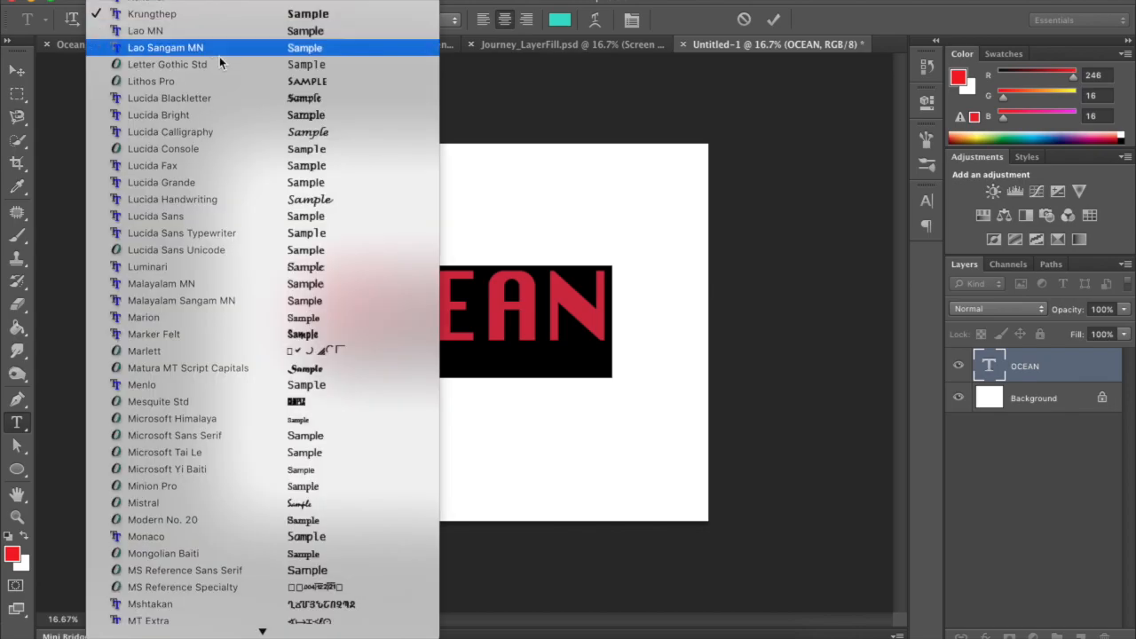
pyautogui.scroll(12, 222, 315)
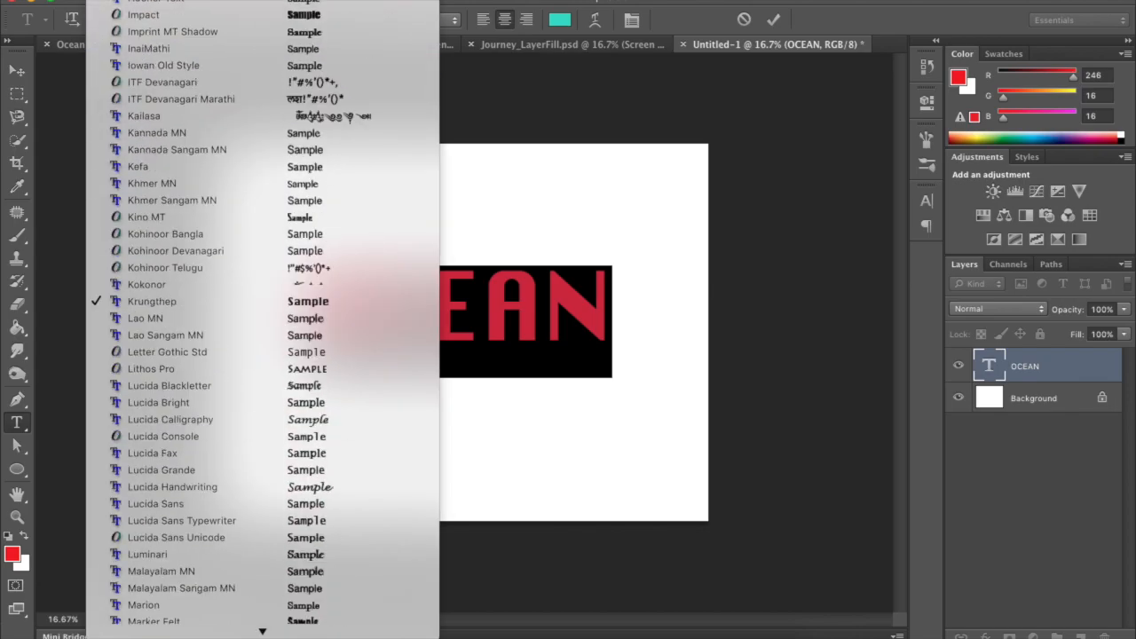
pyautogui.scroll(5, 351, 296)
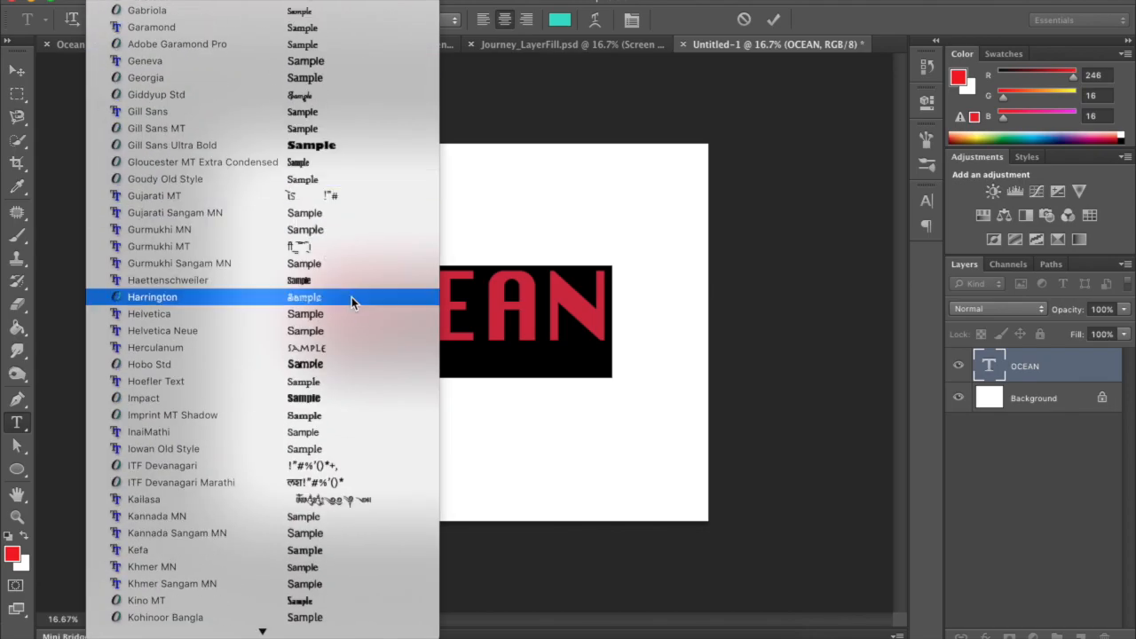
pyautogui.click(384, 147)
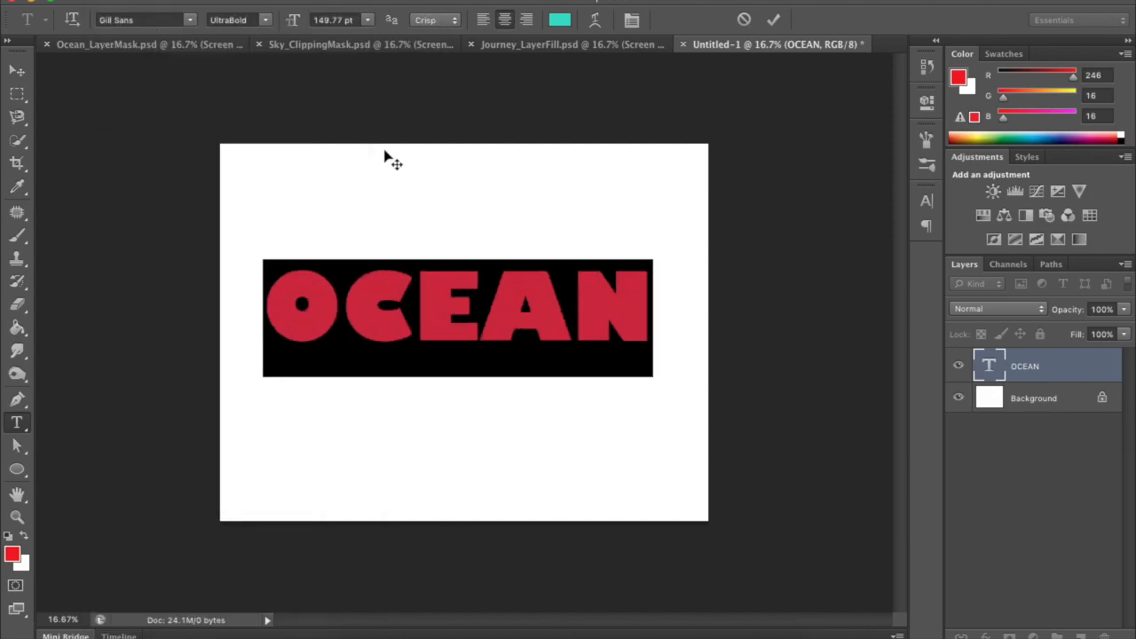
pyautogui.click(926, 199)
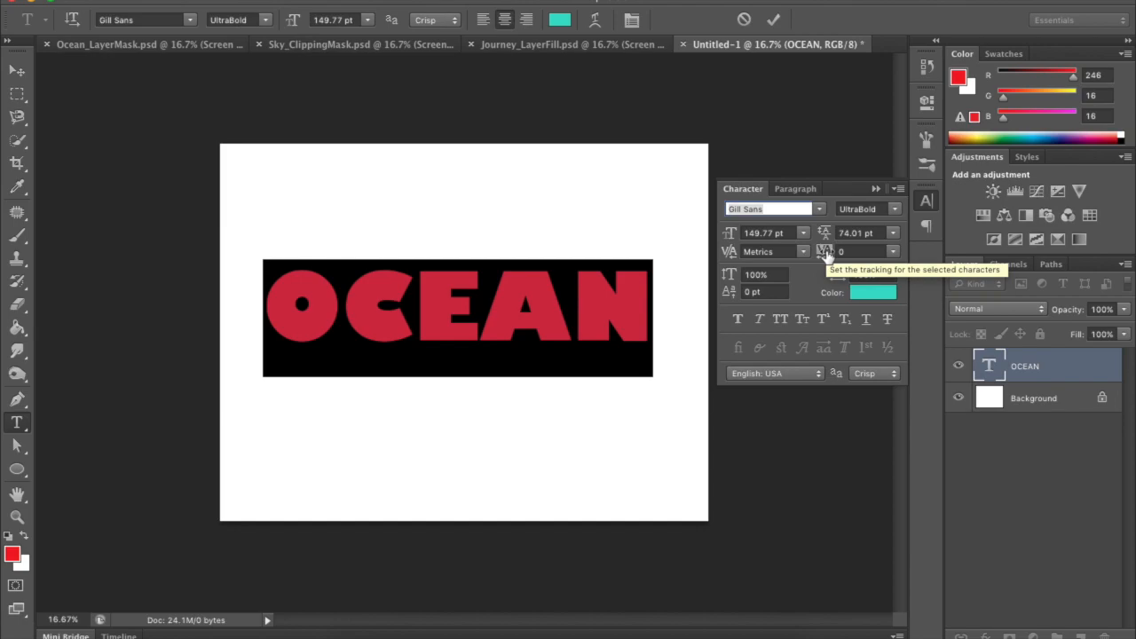
pyautogui.moveTo(825, 254)
pyautogui.mouseDown()
pyautogui.moveTo(850, 251)
pyautogui.moveTo(822, 254)
pyautogui.mouseUp()
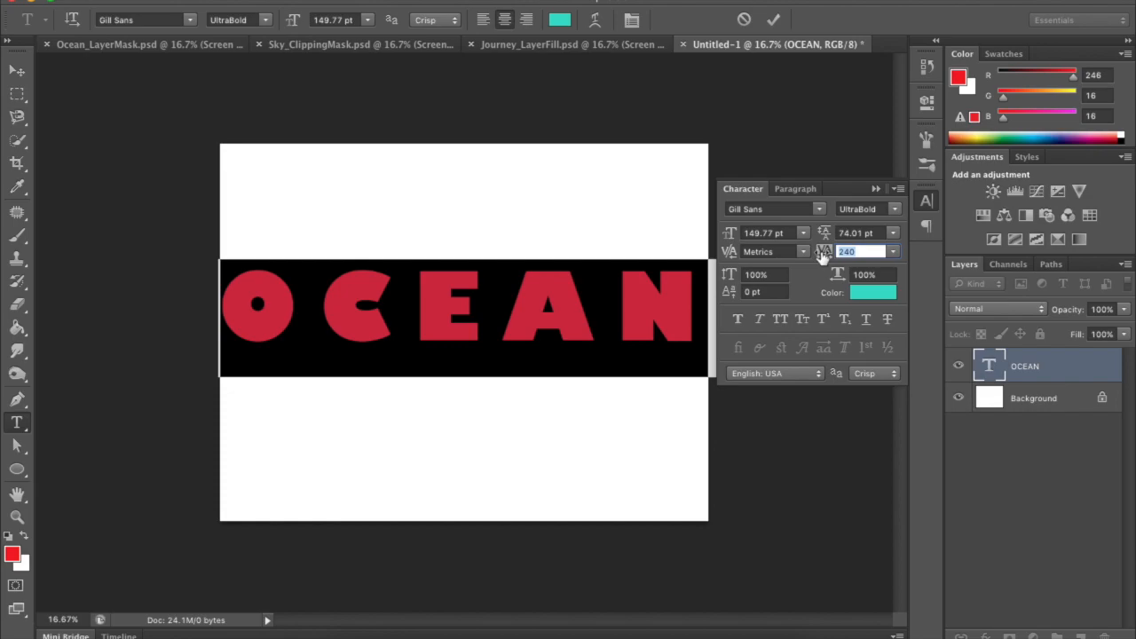
# Step: Commit the character settings, recolor the whole OCEAN text to white and commit the change
pyautogui.click(876, 190)
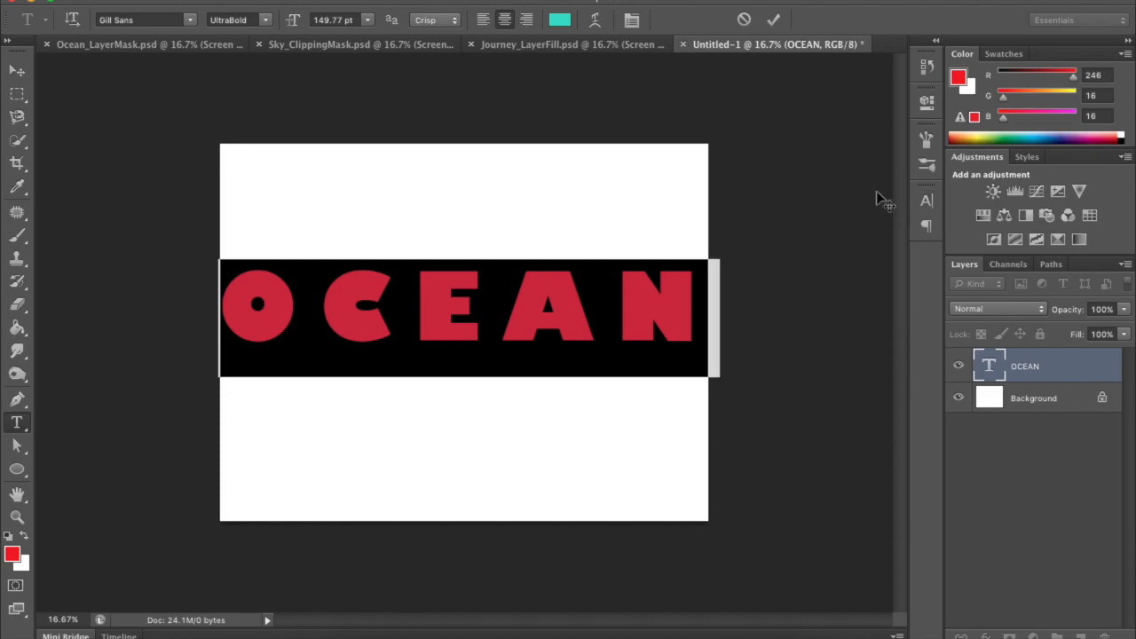
pyautogui.click(773, 20)
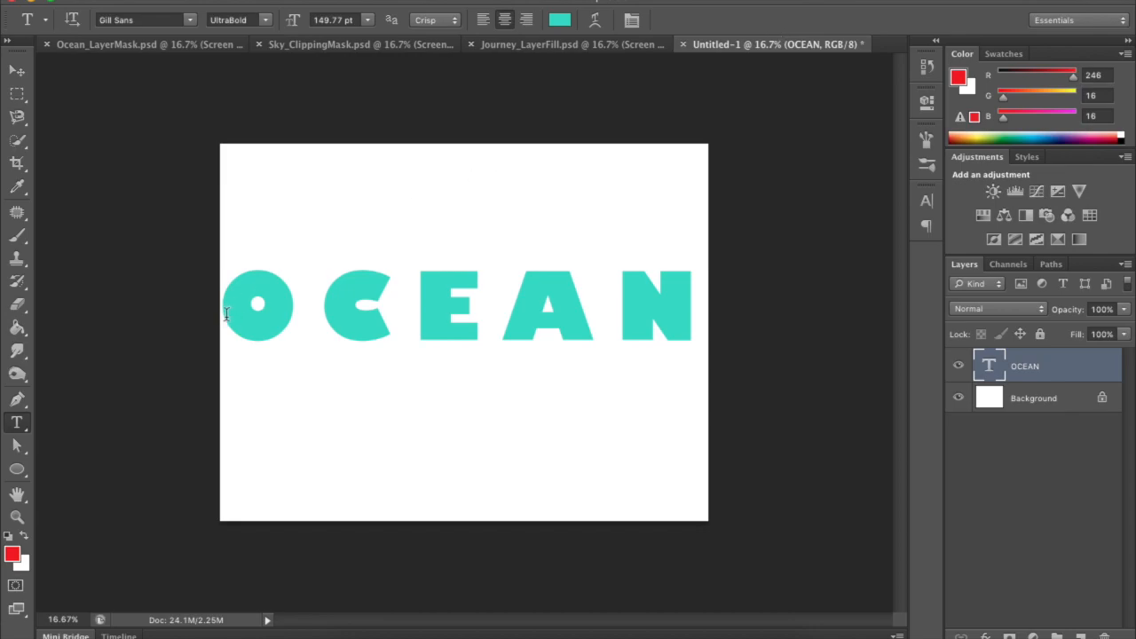
pyautogui.moveTo(225, 314); pyautogui.dragTo(667, 304)
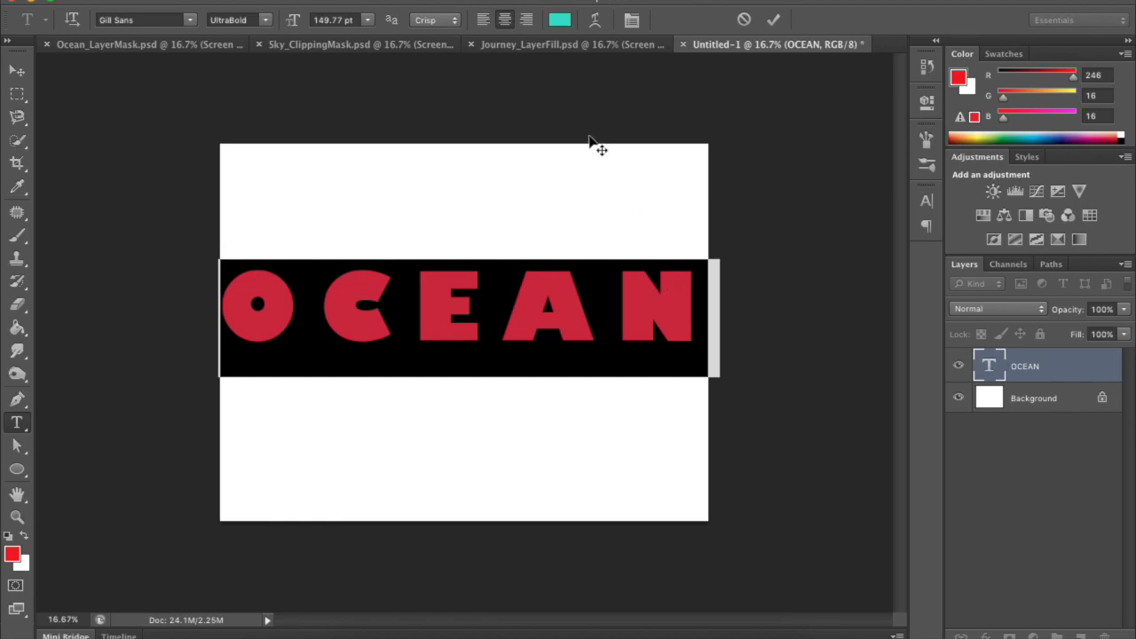
pyautogui.click(560, 22)
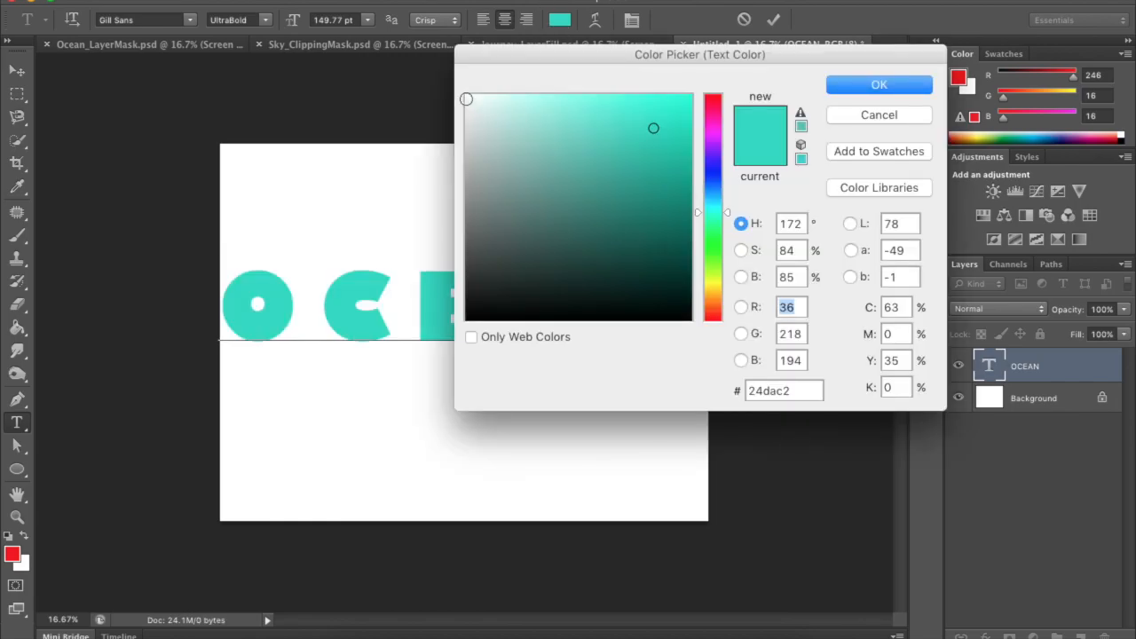
pyautogui.click(466, 96)
pyautogui.click(884, 84)
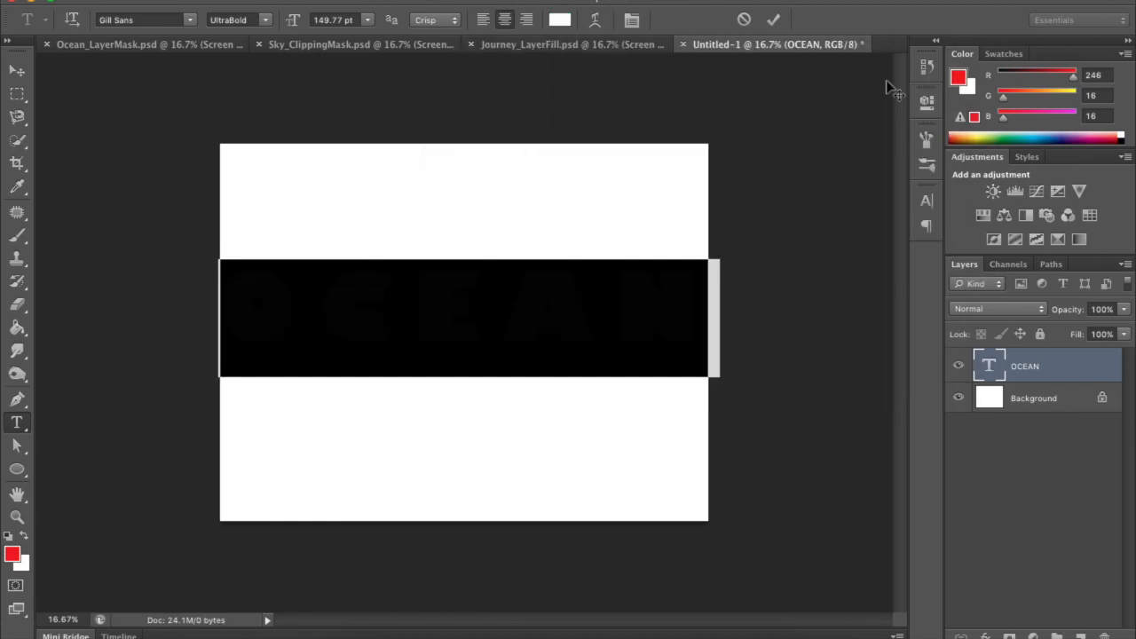
pyautogui.click(773, 22)
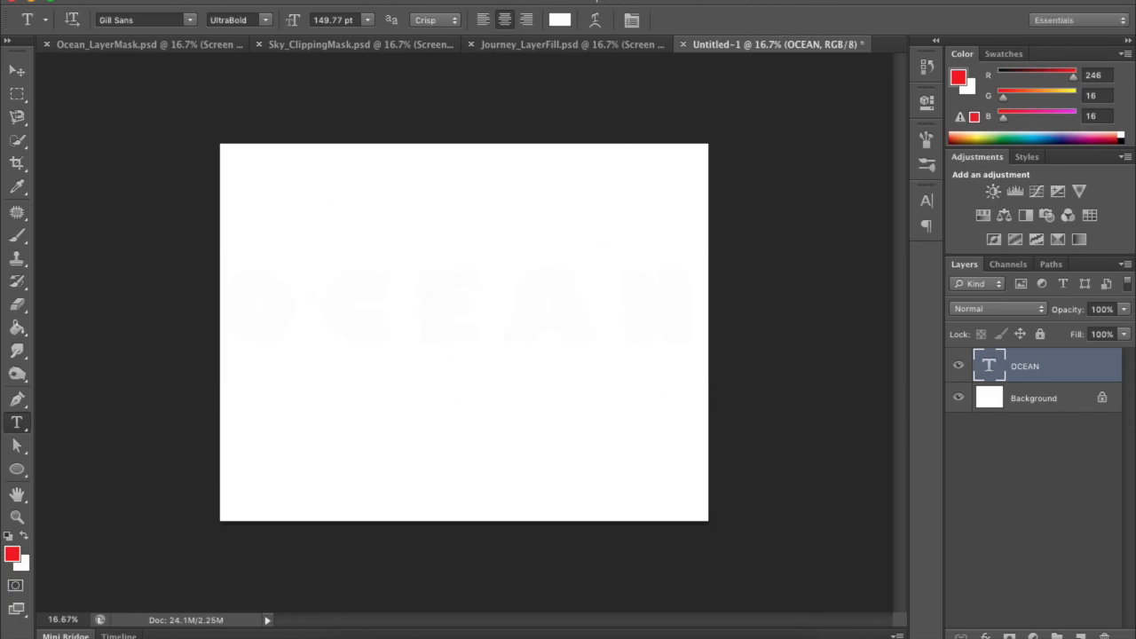
# Step: Place the OCEAN.jpeg image from the Desktop into the document above the text layer
pyautogui.click(139, 1)
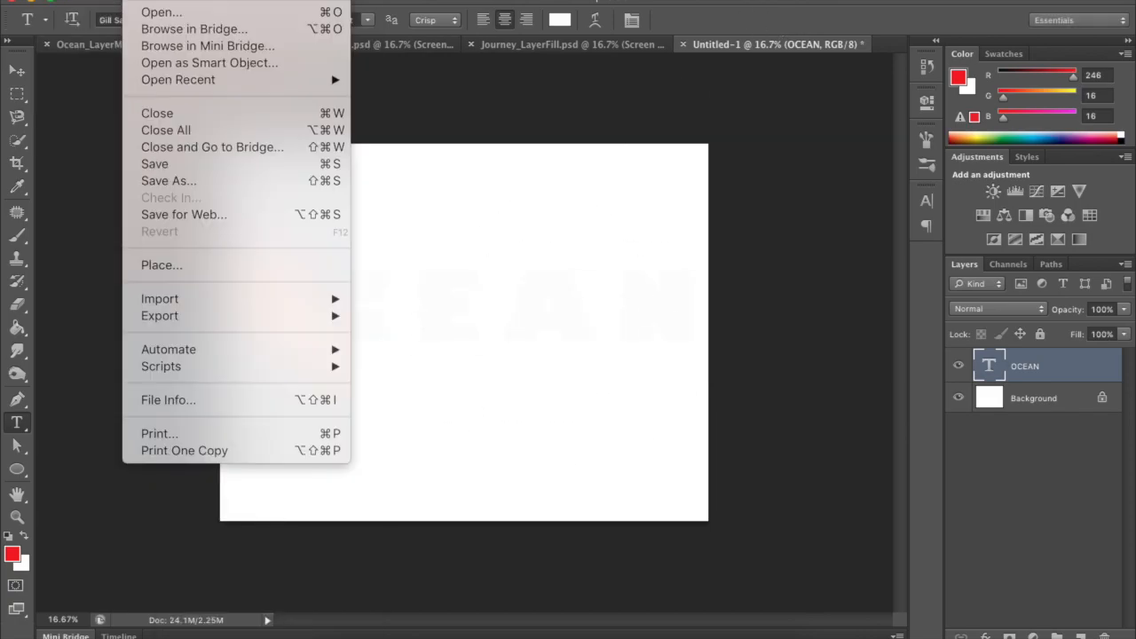
pyautogui.click(199, 268)
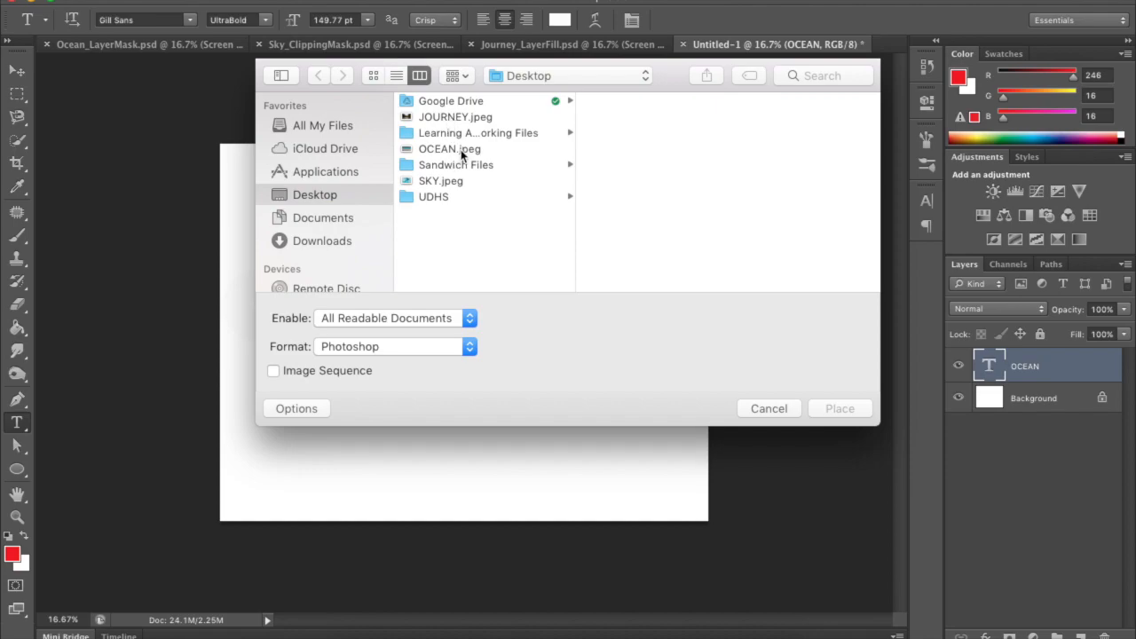
pyautogui.click(461, 153)
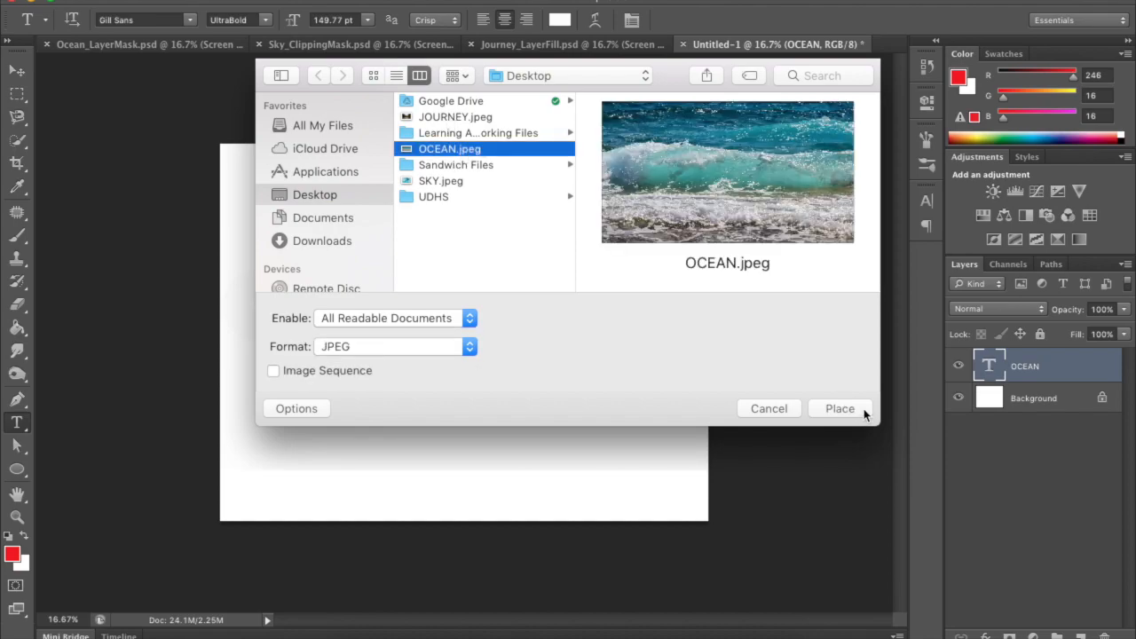
pyautogui.click(863, 409)
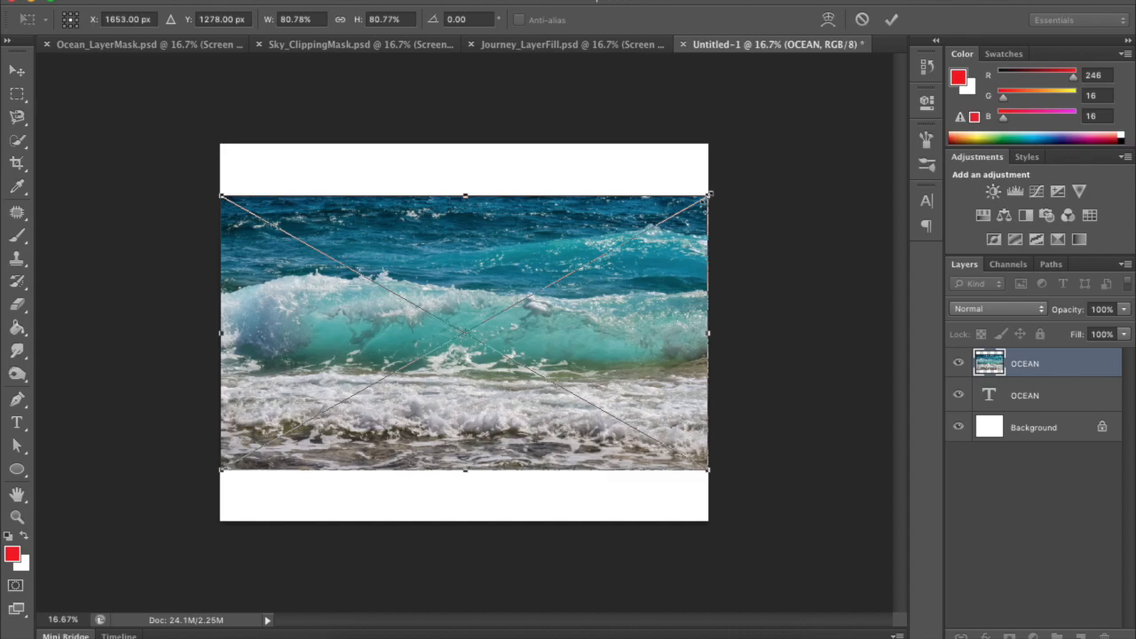
# Step: Scale the placed ocean image to about 116.6% so it covers the canvas, shift it slightly right and commit the placement
pyautogui.moveTo(707, 194); pyautogui.dragTo(795, 100)
pyautogui.moveTo(224, 469); pyautogui.dragTo(156, 596)
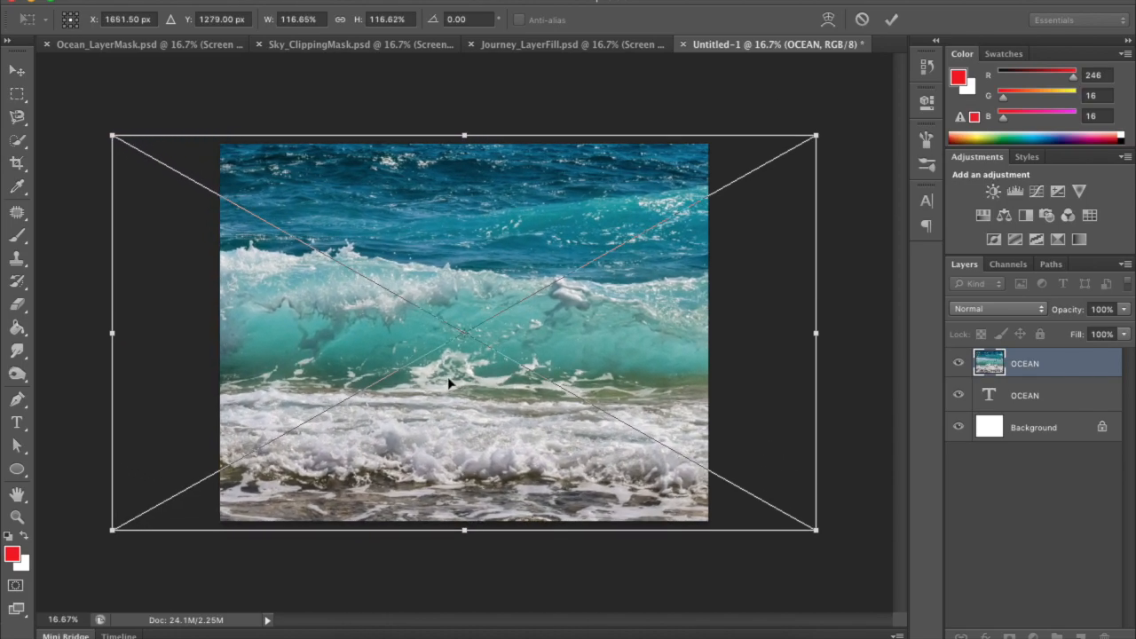
pyautogui.moveTo(537, 349); pyautogui.dragTo(568, 347)
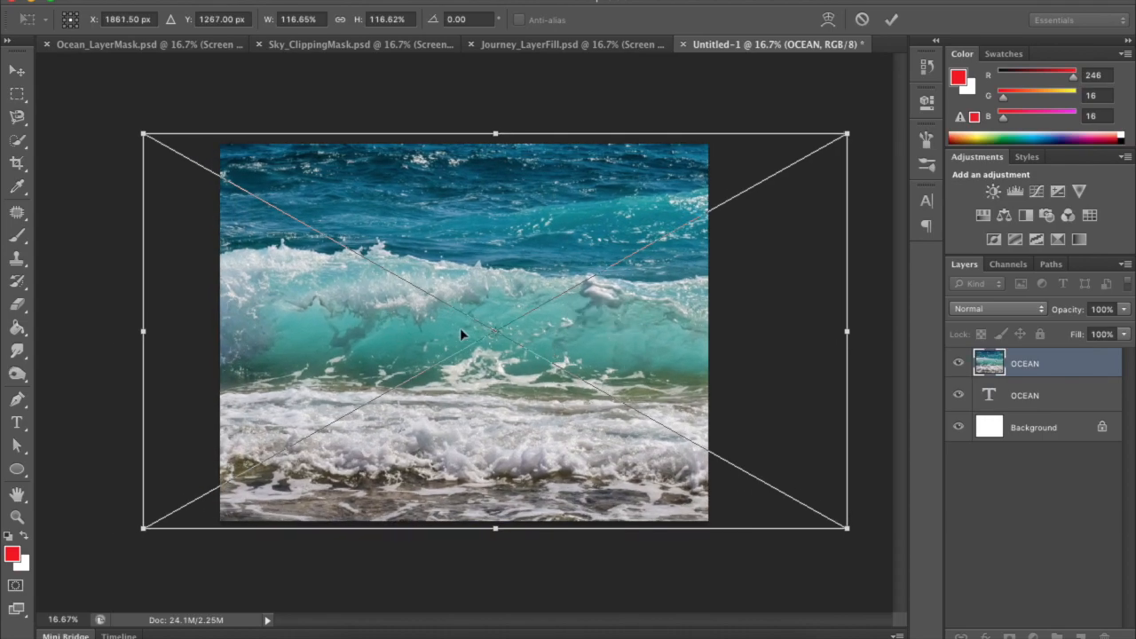
pyautogui.press('t')
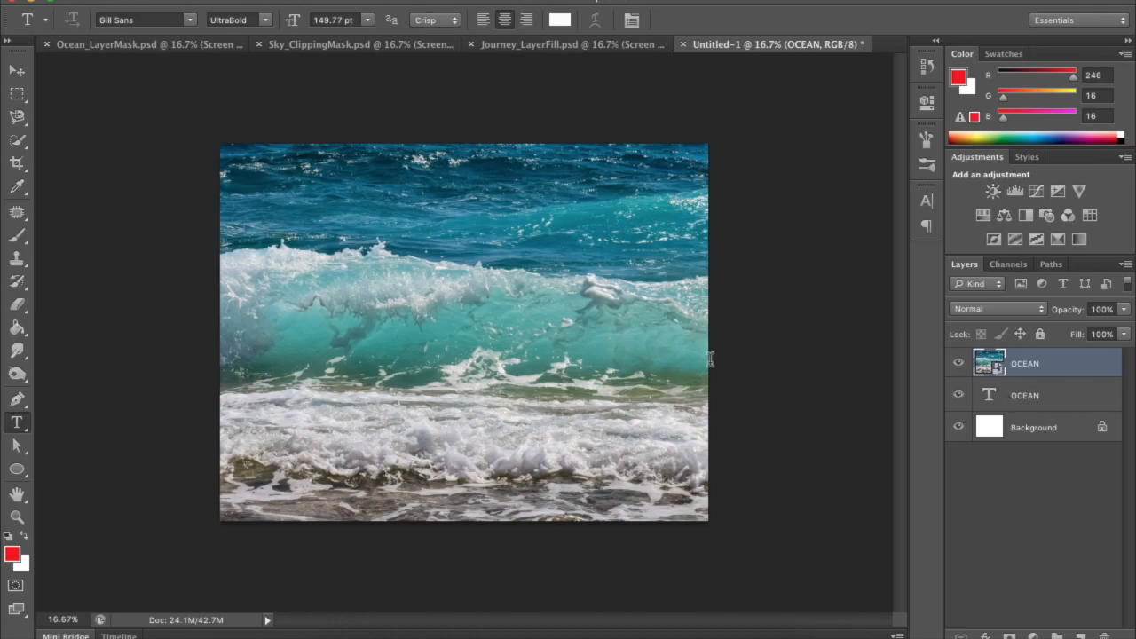
# Step: Load the OCEAN letter shapes as a selection and add it as a layer mask on the ocean image layer
pyautogui.click(16, 141)
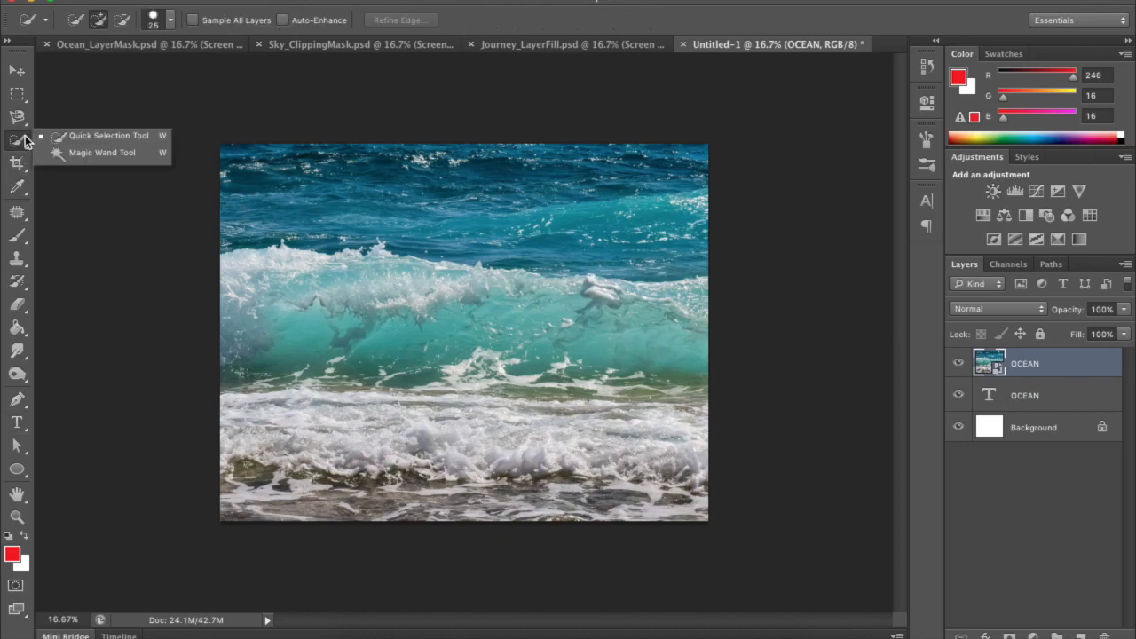
pyautogui.click(16, 146)
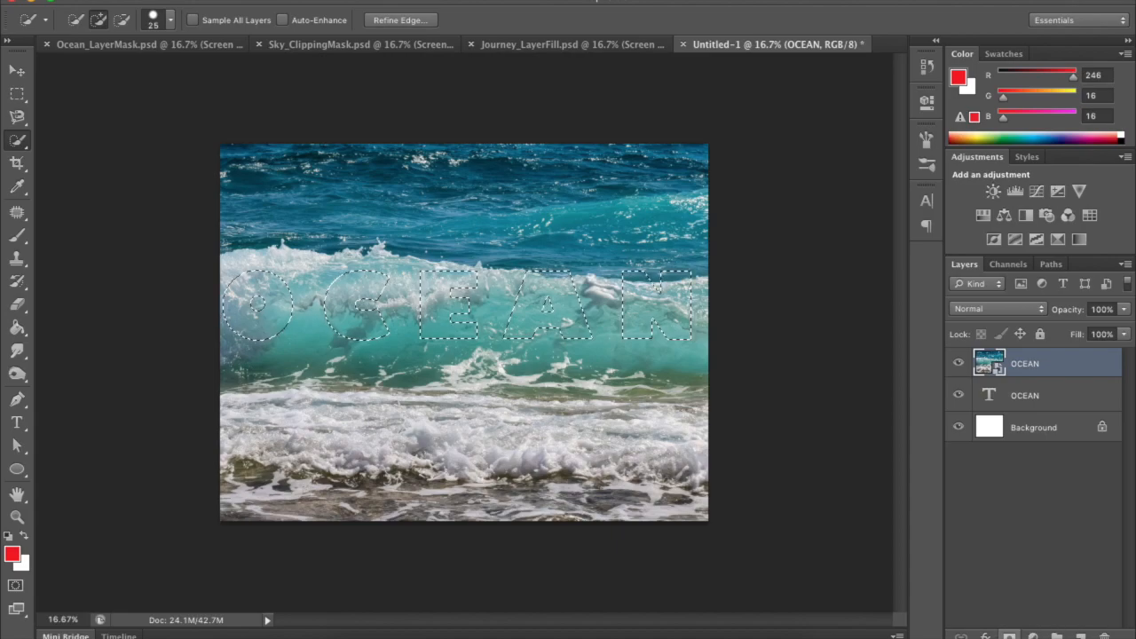
pyautogui.click(1009, 636)
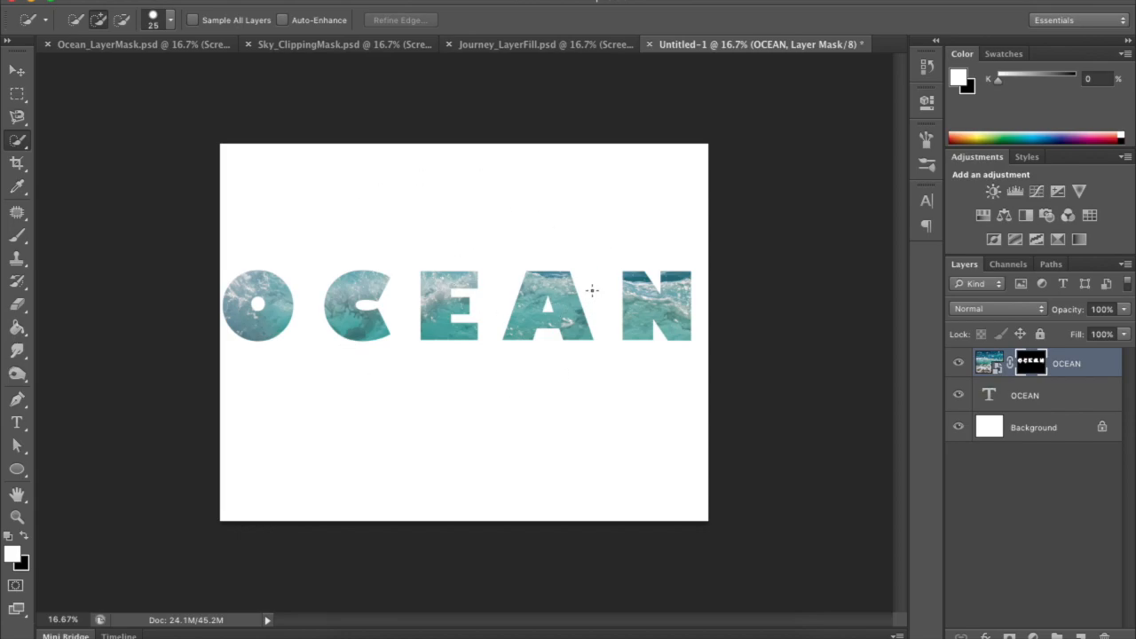
# Step: Replace the Brush tool's presets with the Basic Brushes set and choose the hard round 24 px brush
pyautogui.click(24, 238)
pyautogui.click(91, 24)
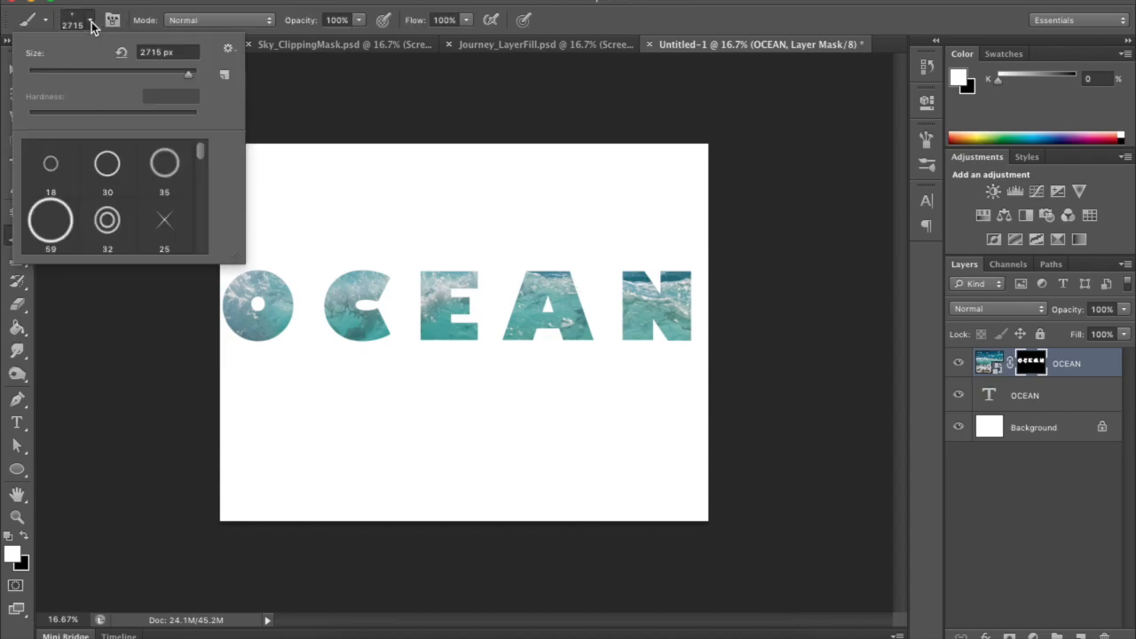
pyautogui.click(228, 50)
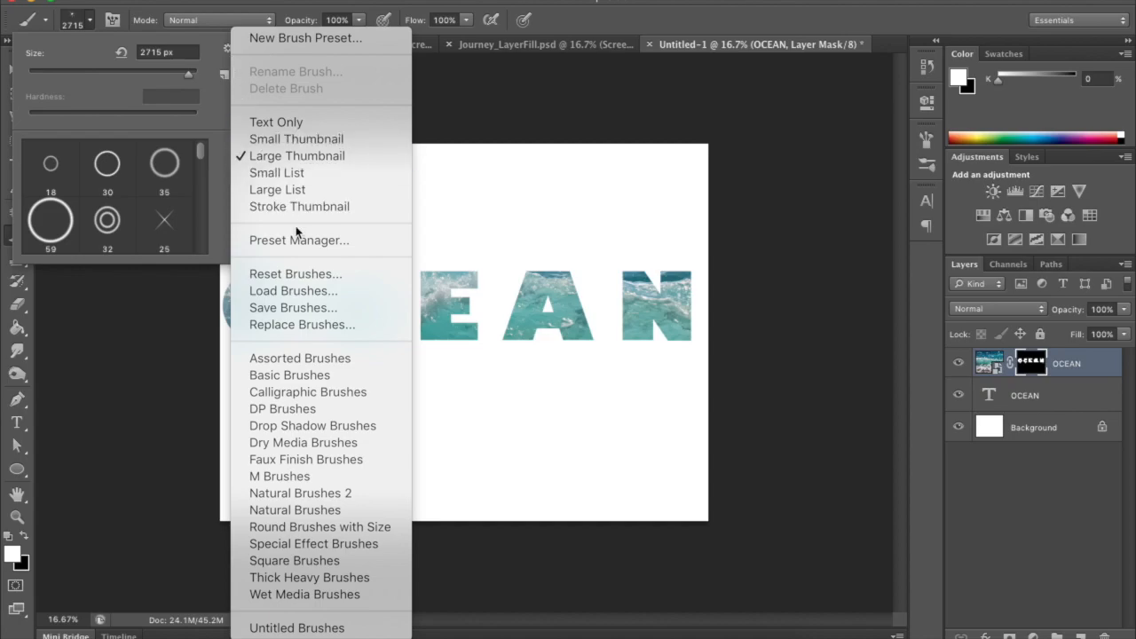
pyautogui.click(345, 373)
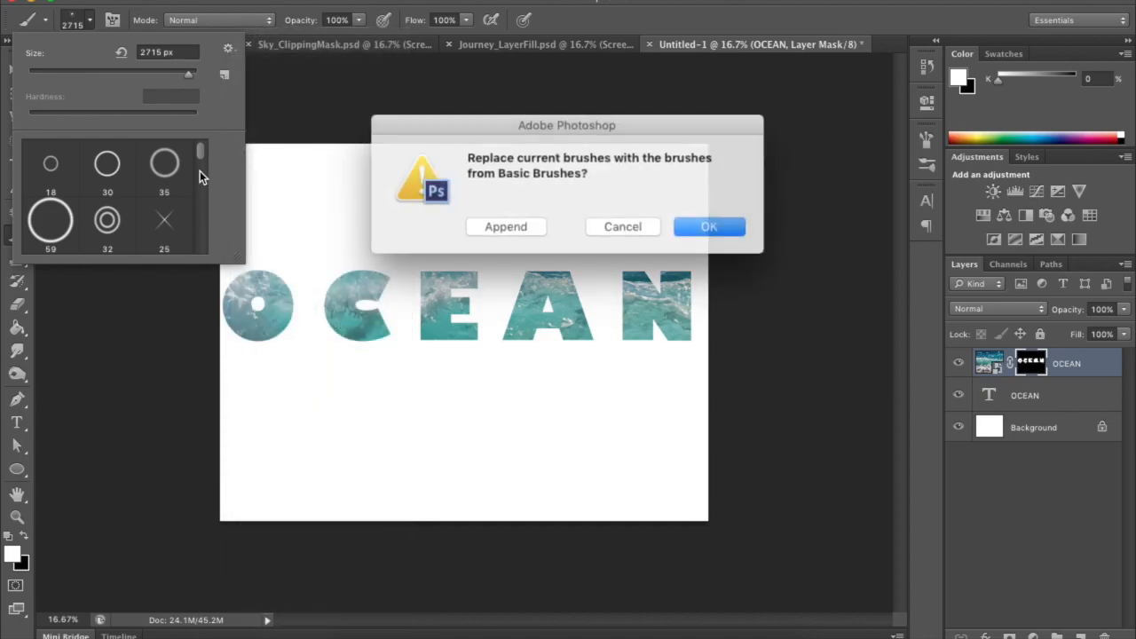
pyautogui.click(707, 228)
pyautogui.scroll(10, 132, 208)
pyautogui.scroll(-4, 168, 197)
pyautogui.click(106, 223)
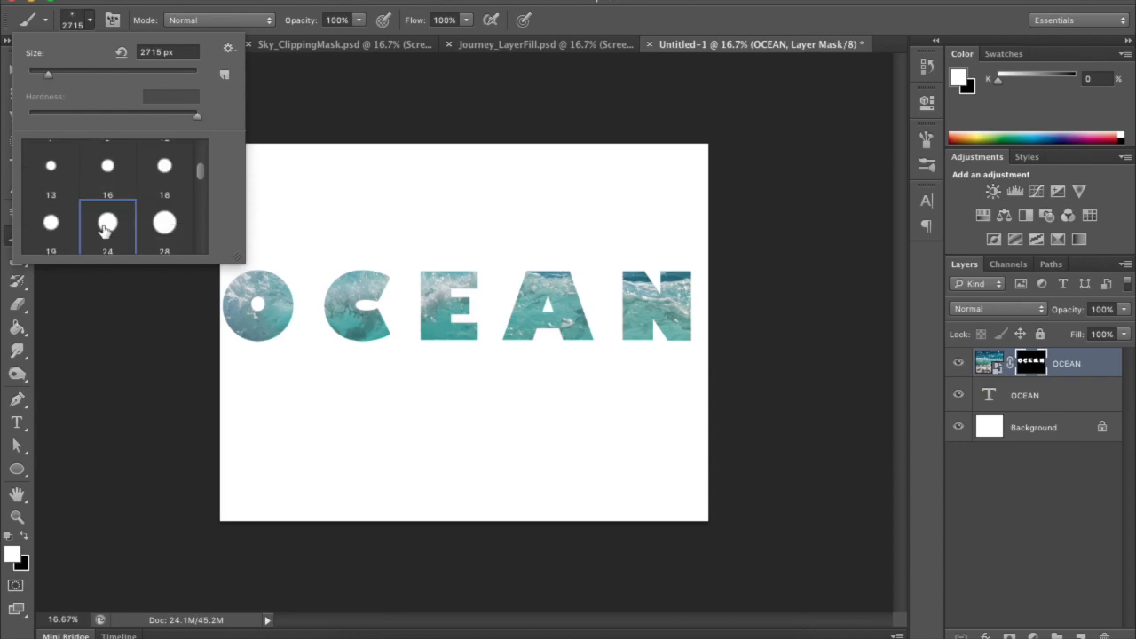
pyautogui.click(89, 25)
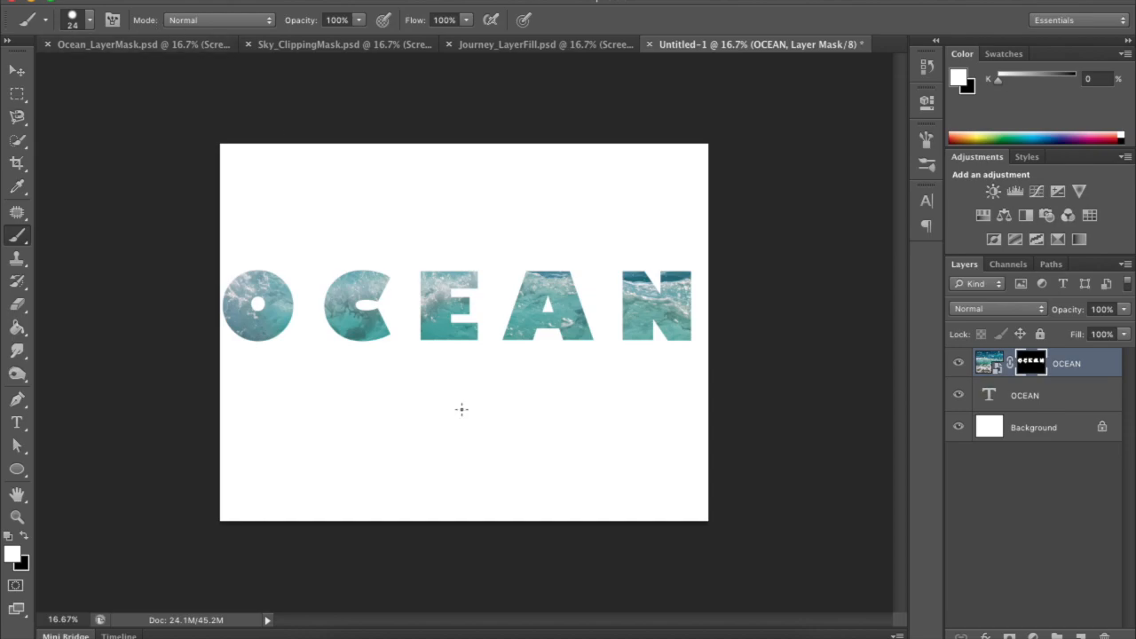
# Step: Enlarge the brush to 300 px and paint white on the layer mask to reveal the ocean image below the OCEAN letters
pyautogui.press(']')
pyautogui.press(']')
pyautogui.press(']')
pyautogui.press(']')
pyautogui.press(']')
pyautogui.press(']')
pyautogui.press(']')
pyautogui.press(']')
pyautogui.press(']')
pyautogui.click(989, 364)
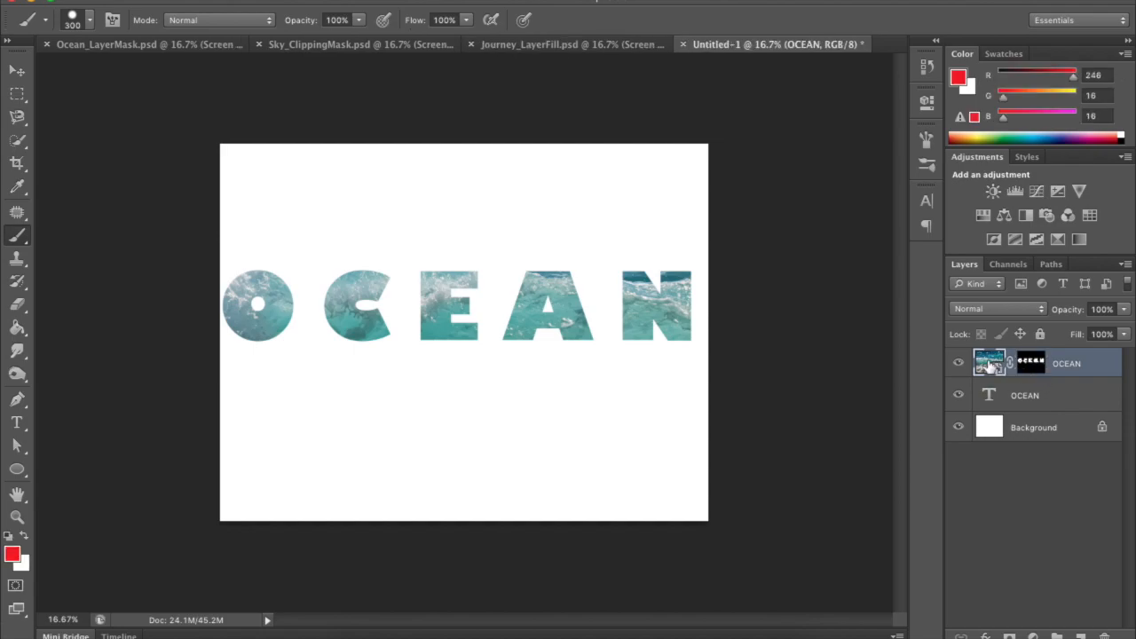
pyautogui.click(1029, 365)
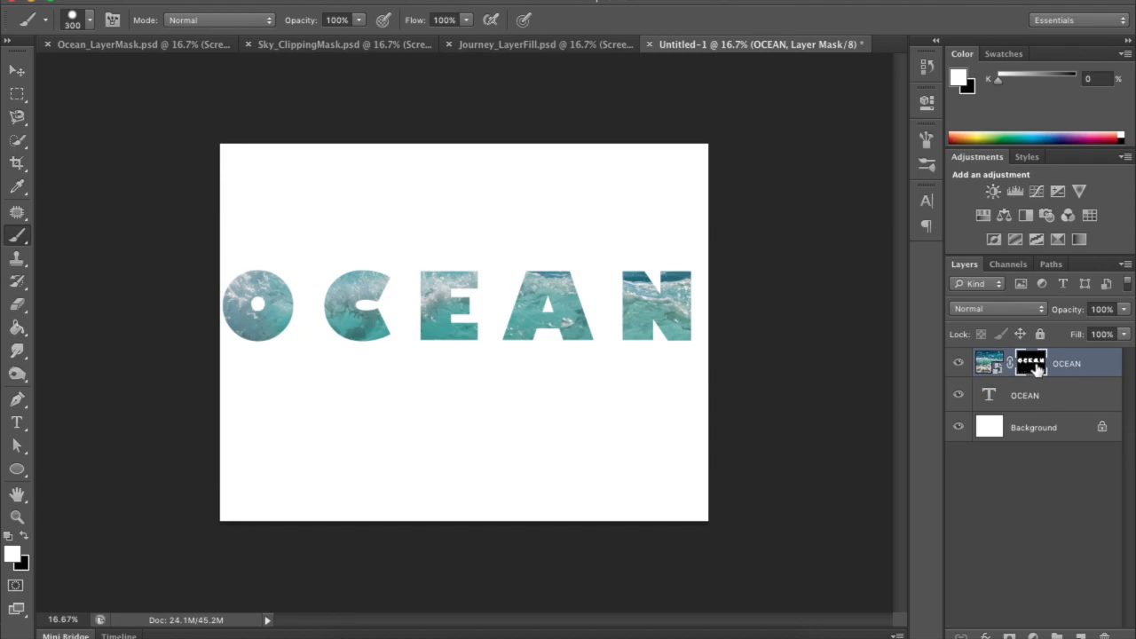
pyautogui.moveTo(219, 414)
pyautogui.mouseDown()
pyautogui.moveTo(308, 356)
pyautogui.moveTo(410, 365)
pyautogui.moveTo(534, 346)
pyautogui.moveTo(684, 351)
pyautogui.moveTo(696, 371)
pyautogui.moveTo(653, 381)
pyautogui.moveTo(494, 362)
pyautogui.moveTo(361, 364)
pyautogui.moveTo(233, 396)
pyautogui.moveTo(208, 472)
pyautogui.moveTo(321, 389)
pyautogui.moveTo(495, 355)
pyautogui.moveTo(664, 405)
pyautogui.moveTo(704, 445)
pyautogui.moveTo(562, 391)
pyautogui.moveTo(355, 415)
pyautogui.moveTo(226, 500)
pyautogui.moveTo(243, 472)
pyautogui.moveTo(233, 347)
pyautogui.moveTo(500, 352)
pyautogui.moveTo(685, 382)
pyautogui.moveTo(705, 556)
pyautogui.moveTo(672, 502)
pyautogui.moveTo(491, 402)
pyautogui.moveTo(291, 475)
pyautogui.moveTo(229, 512)
pyautogui.moveTo(402, 434)
pyautogui.moveTo(649, 440)
pyautogui.moveTo(256, 499)
pyautogui.moveTo(350, 486)
pyautogui.moveTo(689, 484)
pyautogui.moveTo(570, 508)
pyautogui.moveTo(298, 525)
pyautogui.moveTo(348, 505)
pyautogui.moveTo(706, 496)
pyautogui.mouseUp()
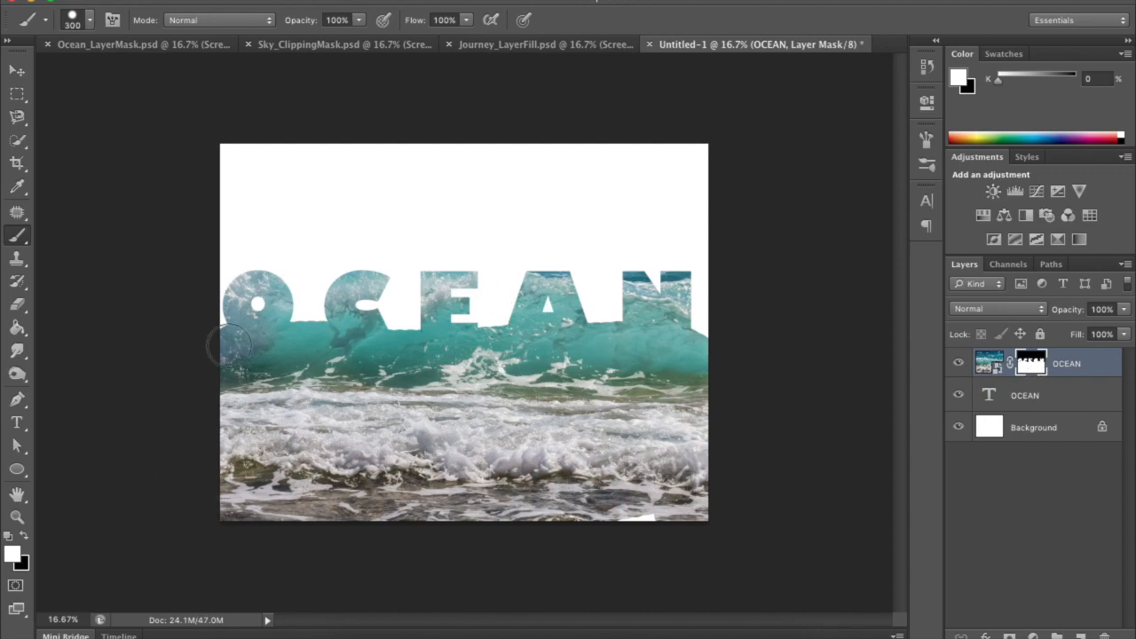
# Step: Paint black on the layer mask to hide the lower ocean area, leaving a wavy strip along the base of the letters
pyautogui.click(24, 539)
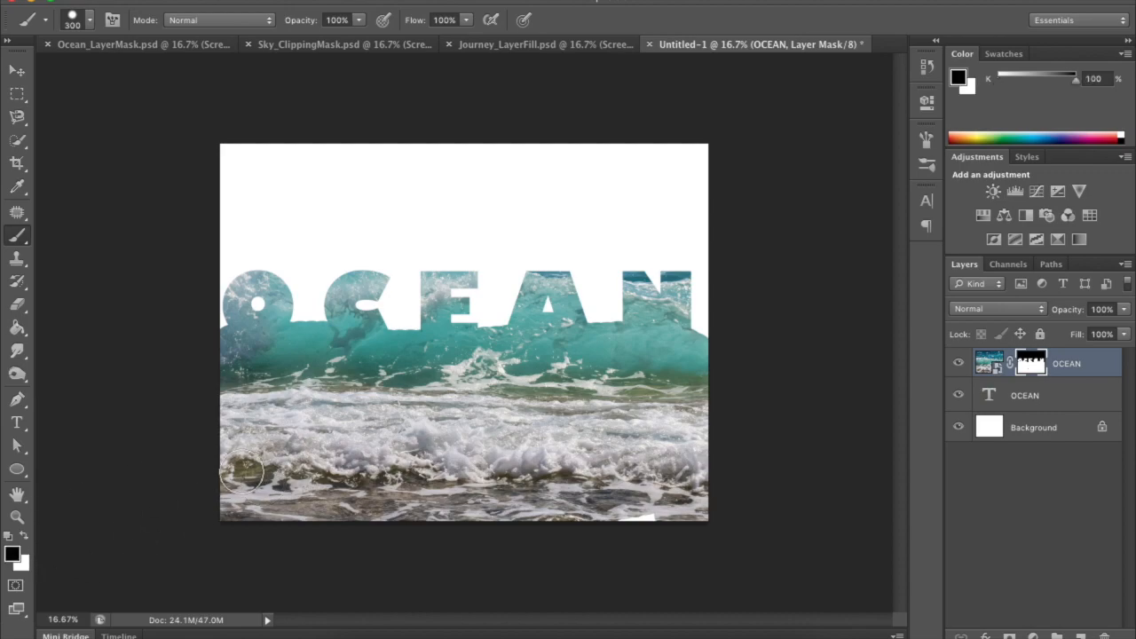
pyautogui.moveTo(233, 473)
pyautogui.mouseDown()
pyautogui.moveTo(248, 456)
pyautogui.moveTo(381, 432)
pyautogui.moveTo(731, 467)
pyautogui.moveTo(328, 468)
pyautogui.mouseUp()
pyautogui.moveTo(257, 489)
pyautogui.mouseDown()
pyautogui.moveTo(781, 485)
pyautogui.moveTo(278, 508)
pyautogui.moveTo(566, 498)
pyautogui.moveTo(769, 439)
pyautogui.moveTo(606, 386)
pyautogui.moveTo(345, 429)
pyautogui.moveTo(170, 473)
pyautogui.moveTo(575, 405)
pyautogui.moveTo(714, 458)
pyautogui.moveTo(621, 391)
pyautogui.moveTo(221, 414)
pyautogui.moveTo(231, 382)
pyautogui.moveTo(295, 364)
pyautogui.moveTo(577, 409)
pyautogui.moveTo(702, 412)
pyautogui.moveTo(681, 363)
pyautogui.moveTo(469, 372)
pyautogui.moveTo(345, 350)
pyautogui.moveTo(253, 364)
pyautogui.moveTo(222, 401)
pyautogui.moveTo(282, 369)
pyautogui.moveTo(365, 394)
pyautogui.moveTo(580, 391)
pyautogui.moveTo(673, 353)
pyautogui.moveTo(730, 370)
pyautogui.mouseUp()
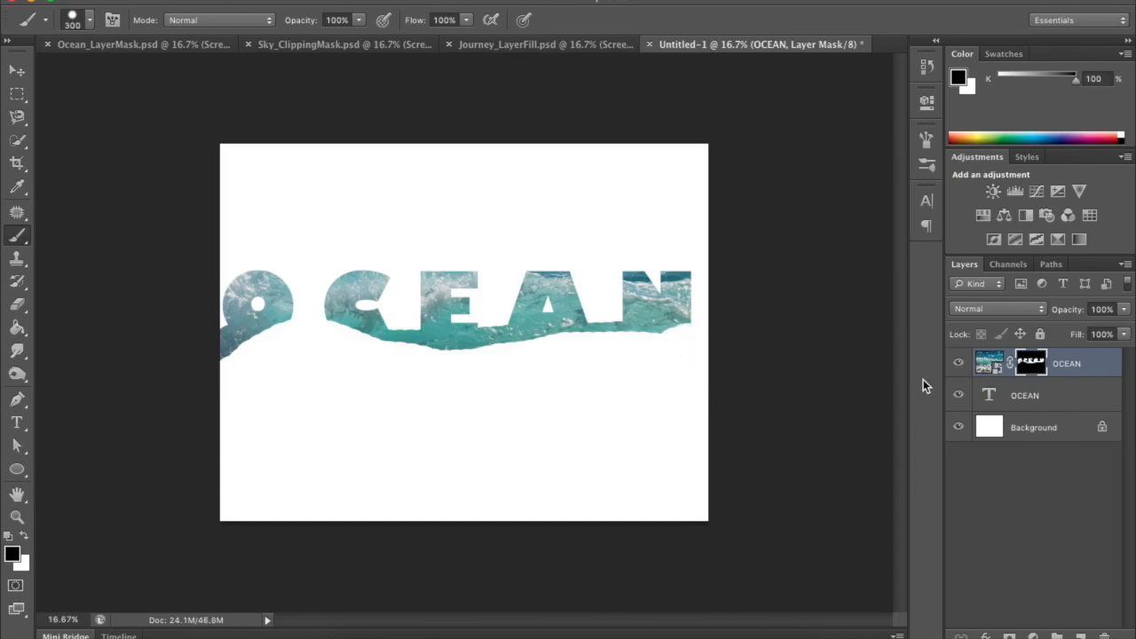
# Step: Switch the paint color to white and set up a soft round 48 px brush at 48% opacity
pyautogui.click(26, 537)
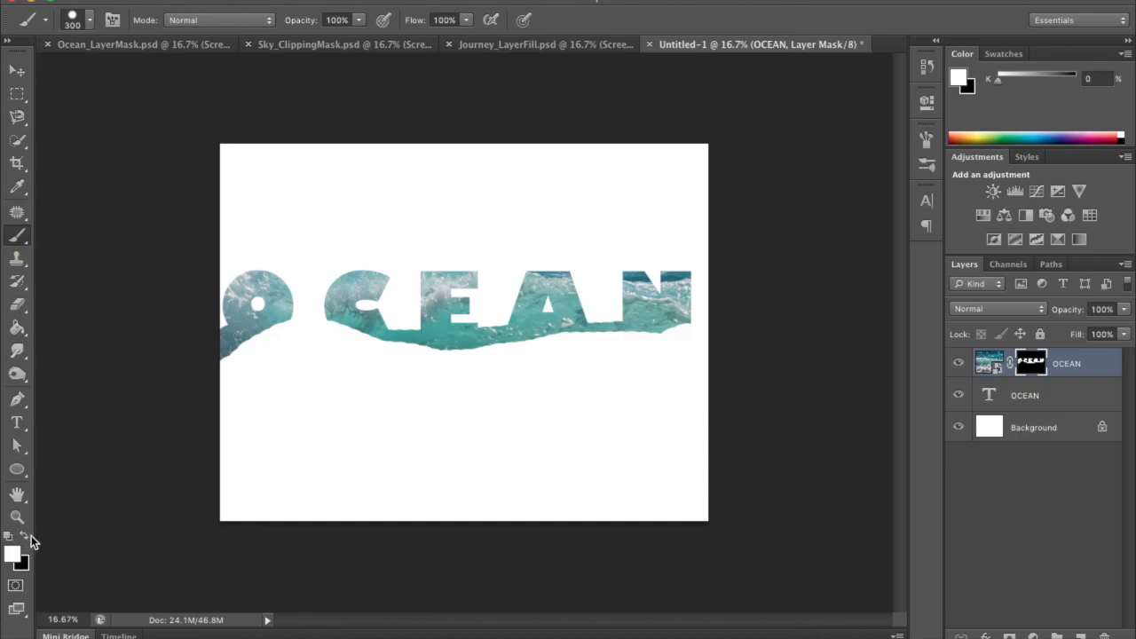
pyautogui.click(89, 25)
pyautogui.scroll(-5, 152, 194)
pyautogui.scroll(3, 152, 195)
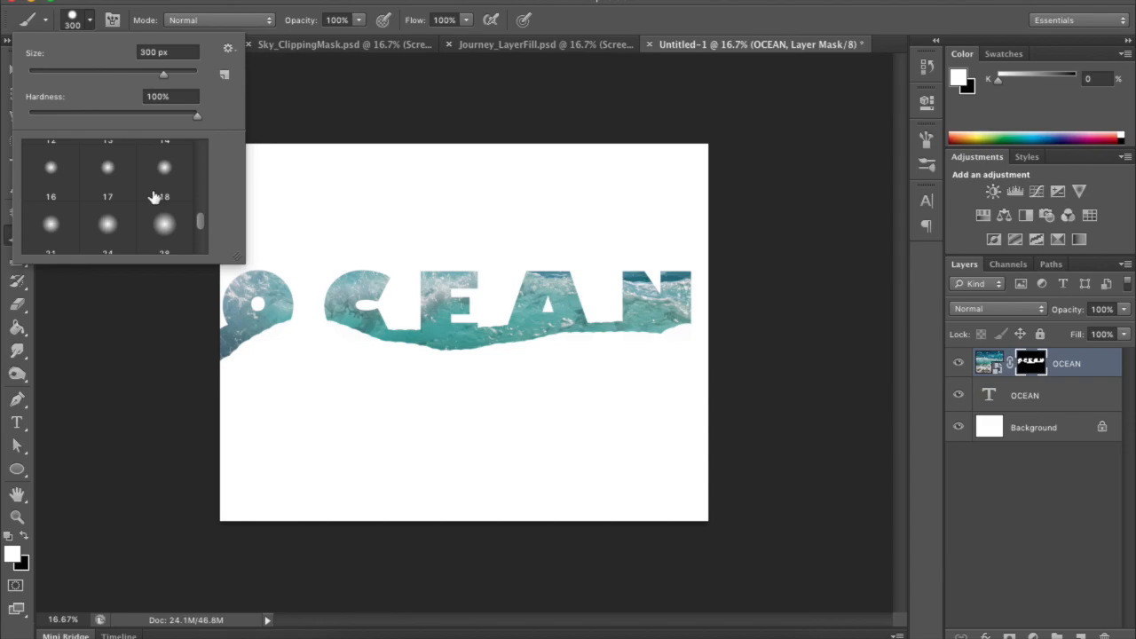
pyautogui.scroll(-3, 155, 195)
pyautogui.click(168, 194)
pyautogui.click(88, 19)
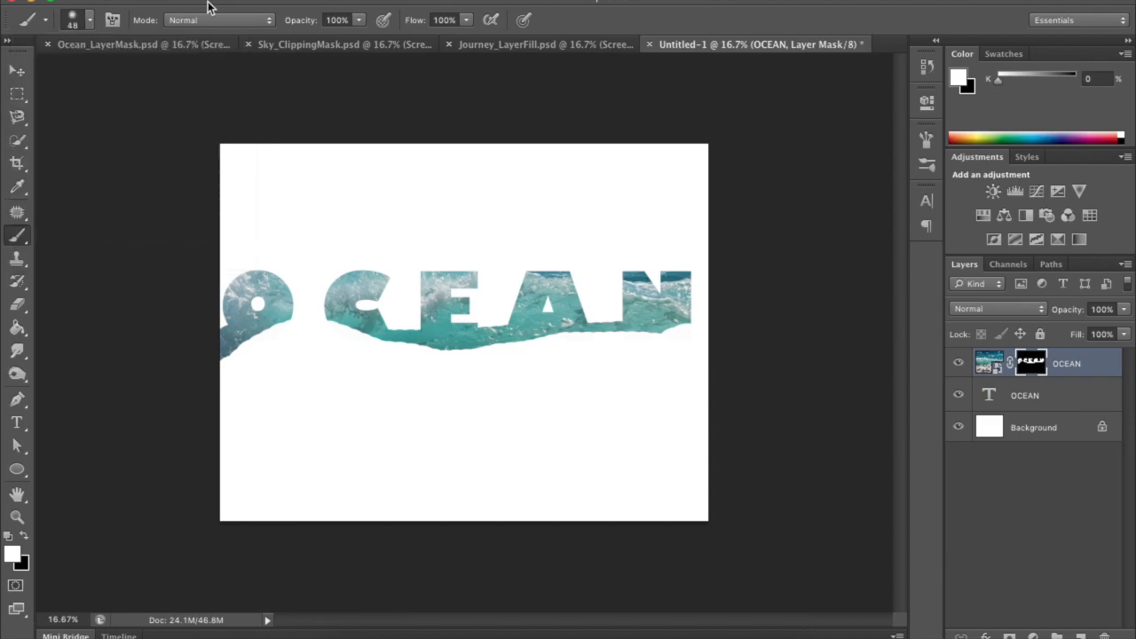
pyautogui.click(355, 24)
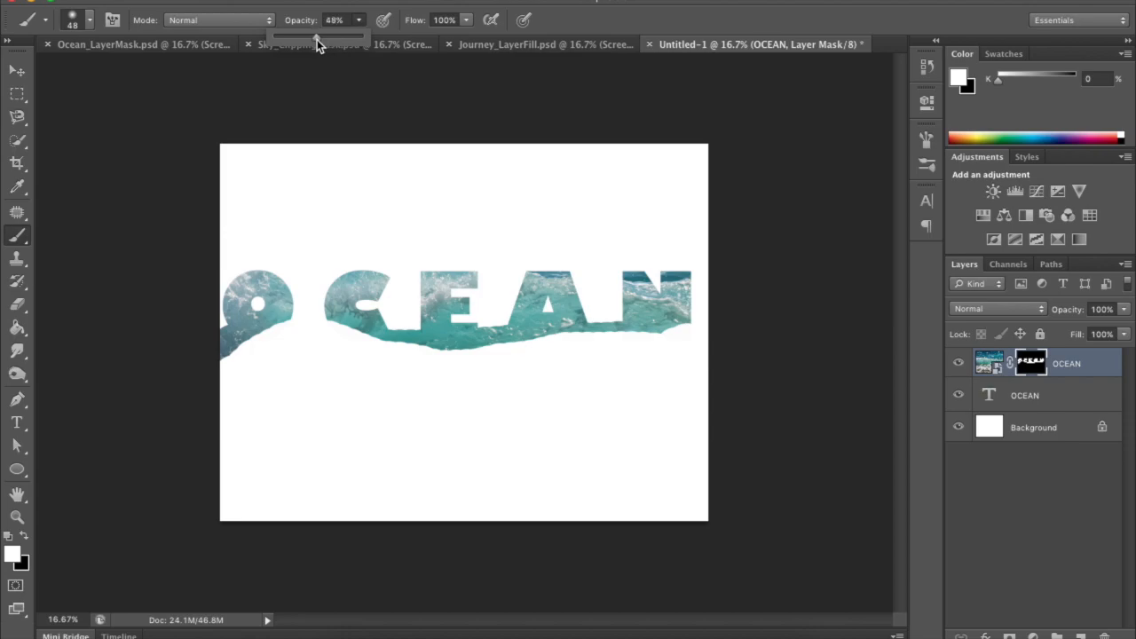
# Step: Enlarge the soft brush to 600 px and paint the mask around the letters to reveal the ocean image semi-transparently
pyautogui.press(']')
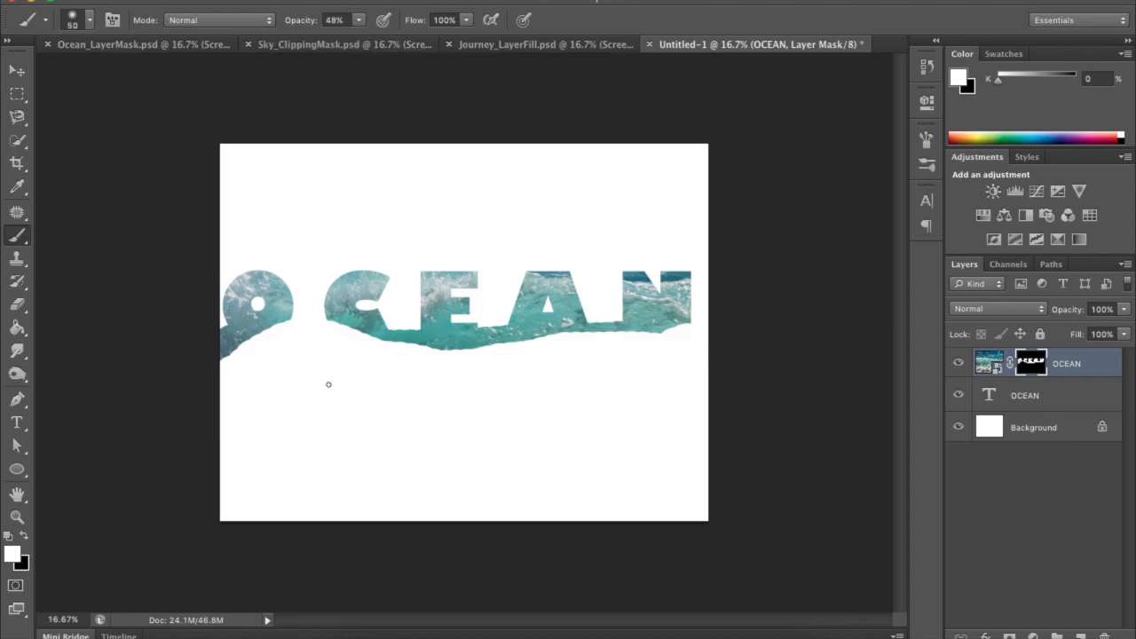
pyautogui.press(']')
pyautogui.press(']')
pyautogui.press(']')
pyautogui.press(']')
pyautogui.press(']')
pyautogui.press(']')
pyautogui.press(']')
pyautogui.press(']')
pyautogui.press(']')
pyautogui.press(']')
pyautogui.moveTo(251, 393)
pyautogui.mouseDown()
pyautogui.moveTo(309, 340)
pyautogui.moveTo(463, 381)
pyautogui.moveTo(669, 339)
pyautogui.moveTo(656, 318)
pyautogui.moveTo(474, 292)
pyautogui.moveTo(218, 286)
pyautogui.moveTo(270, 229)
pyautogui.moveTo(620, 273)
pyautogui.moveTo(668, 236)
pyautogui.moveTo(469, 198)
pyautogui.moveTo(269, 183)
pyautogui.moveTo(242, 154)
pyautogui.moveTo(706, 159)
pyautogui.moveTo(688, 395)
pyautogui.moveTo(288, 410)
pyautogui.moveTo(220, 472)
pyautogui.moveTo(474, 439)
pyautogui.moveTo(692, 451)
pyautogui.mouseUp()
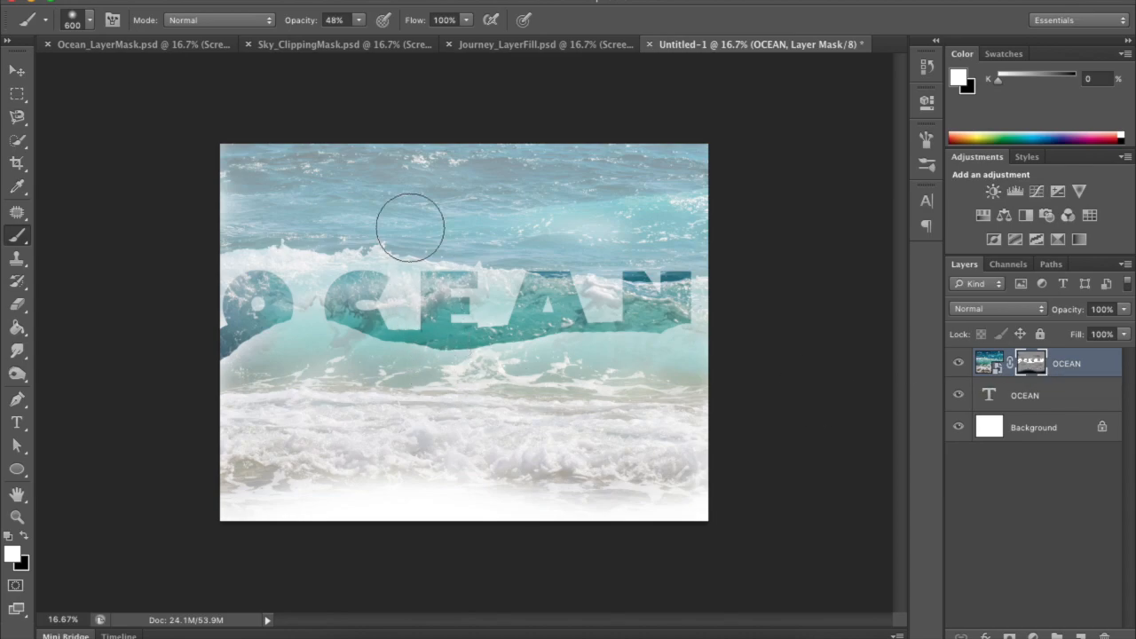
# Step: Switch to the Ocean_LayerMask.psd document to examine the finished layer mask example
pyautogui.click(171, 43)
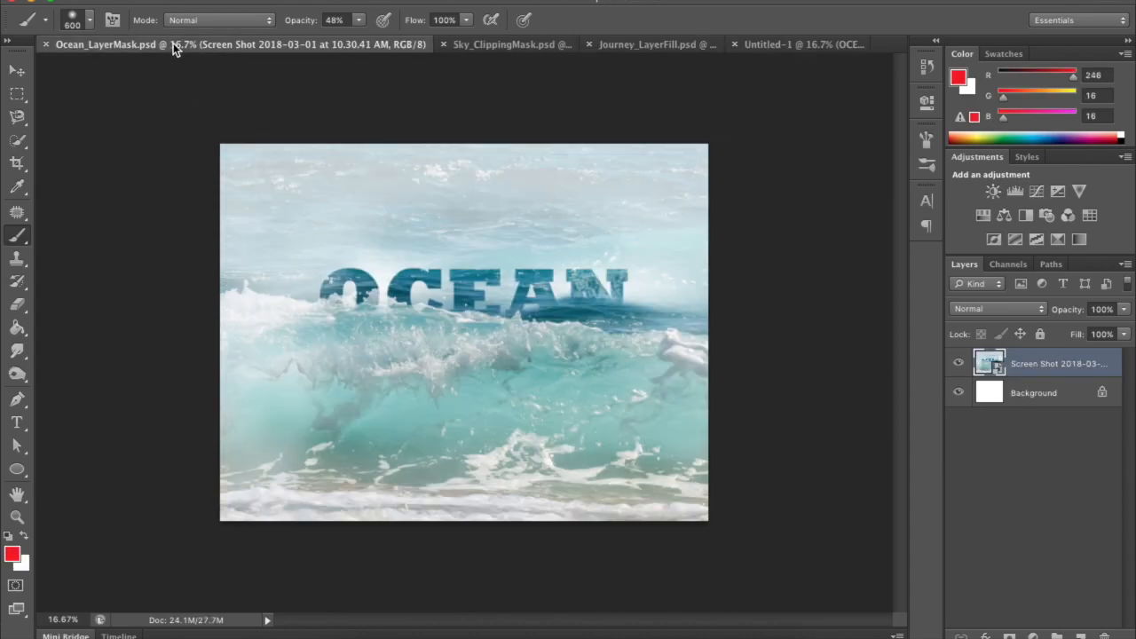